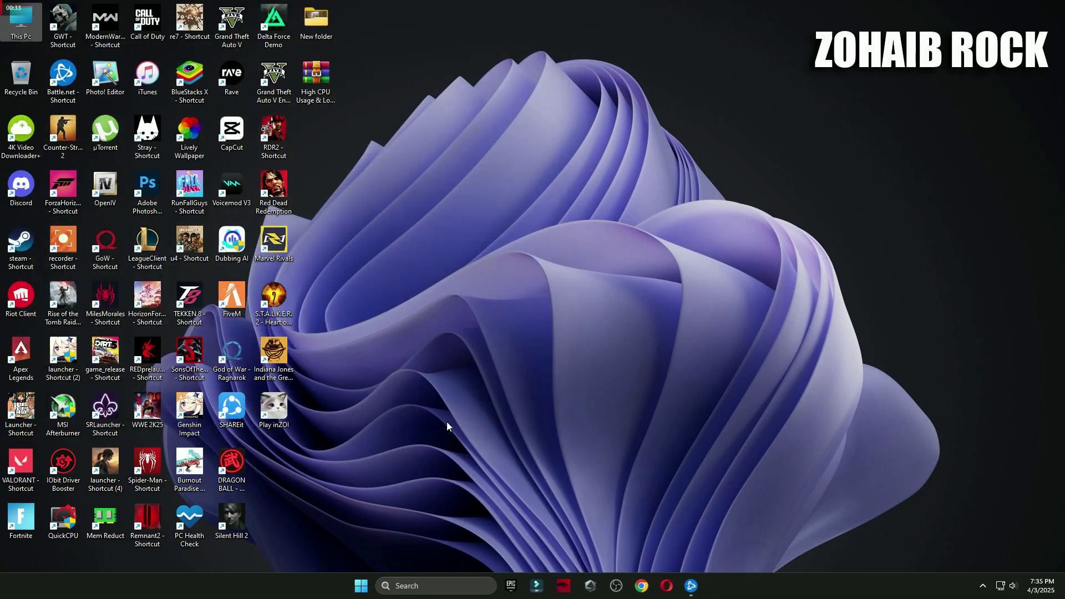
# - Open the Run dialog and launch the Registry Editor with regedit
pyautogui.click(433, 588)
pyautogui.write('run')
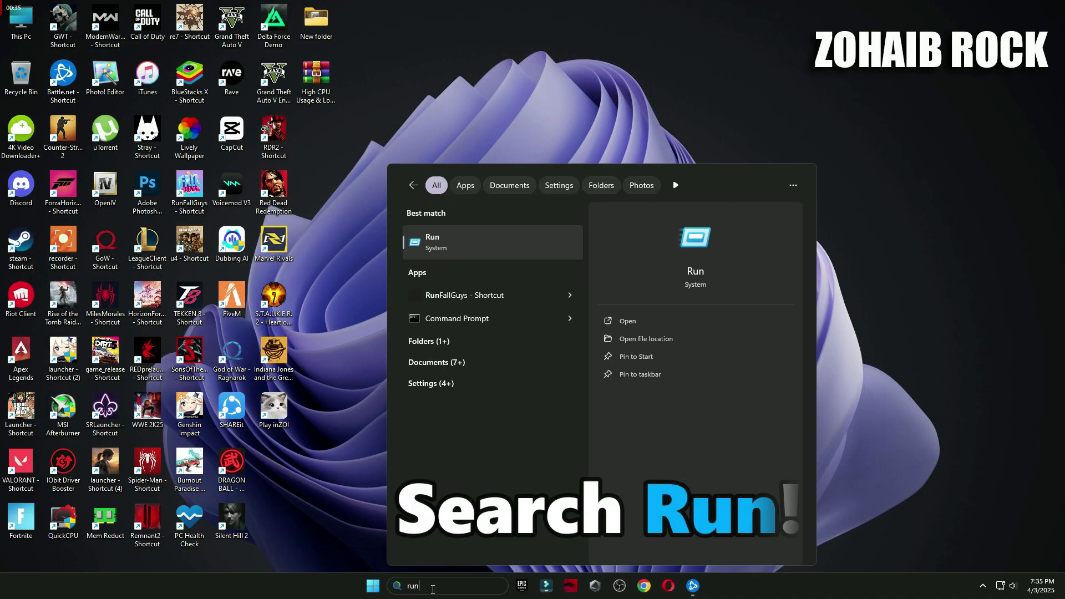
pyautogui.click(457, 243)
pyautogui.moveTo(137, 473); pyautogui.dragTo(580, 196)
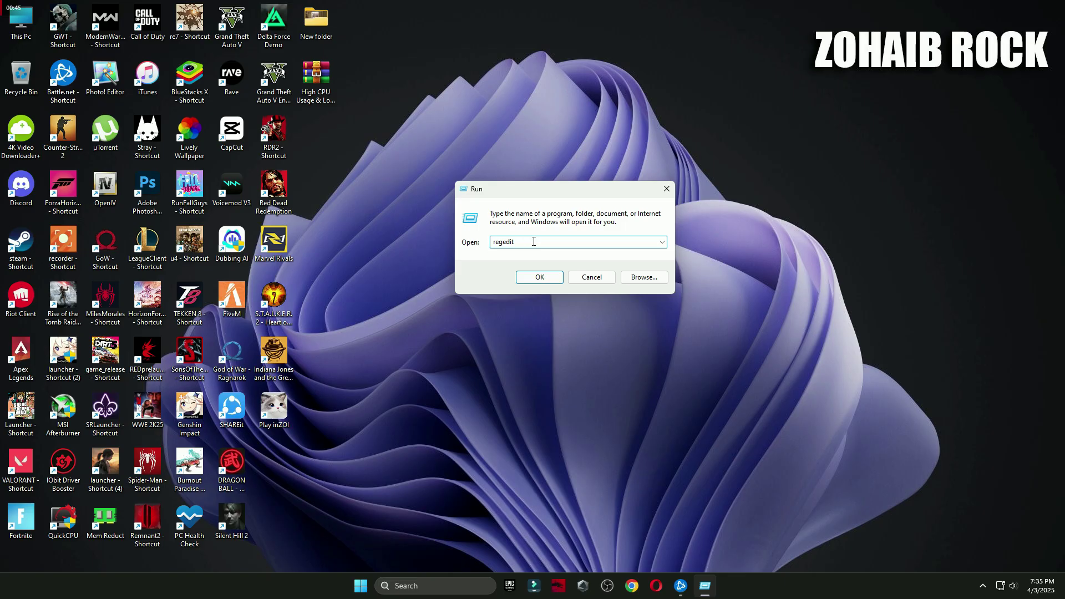
pyautogui.click(543, 282)
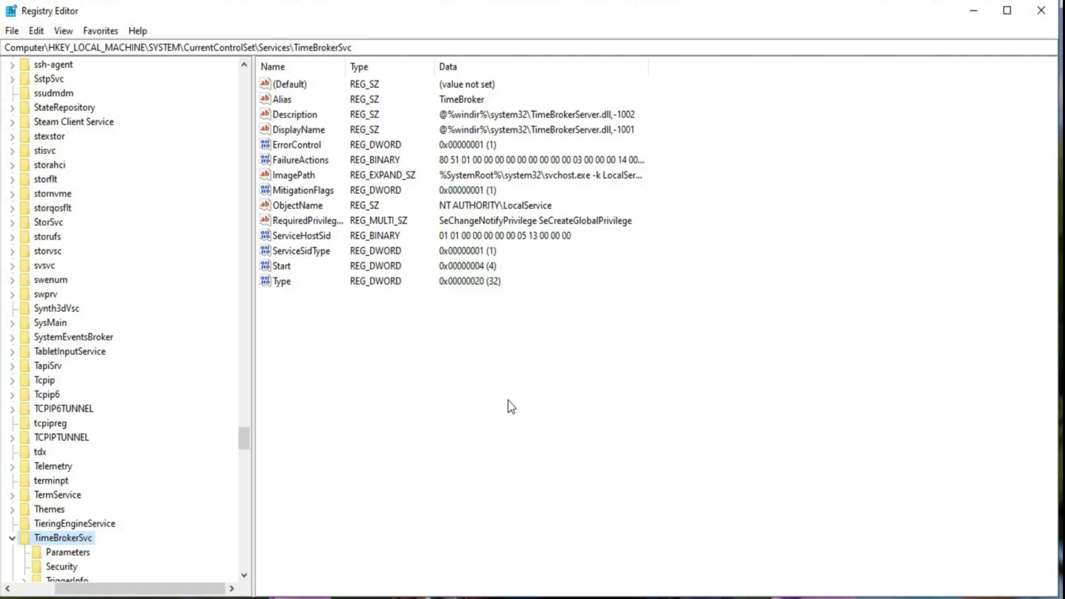
# - Widen the registry key tree and go to HKEY_LOCAL_MACHINE\SYSTEM\CurrentControlSet\Services with its subkeys expanded
pyautogui.moveTo(240, 444); pyautogui.dragTo(233, 79)
pyautogui.moveTo(257, 405); pyautogui.dragTo(339, 396)
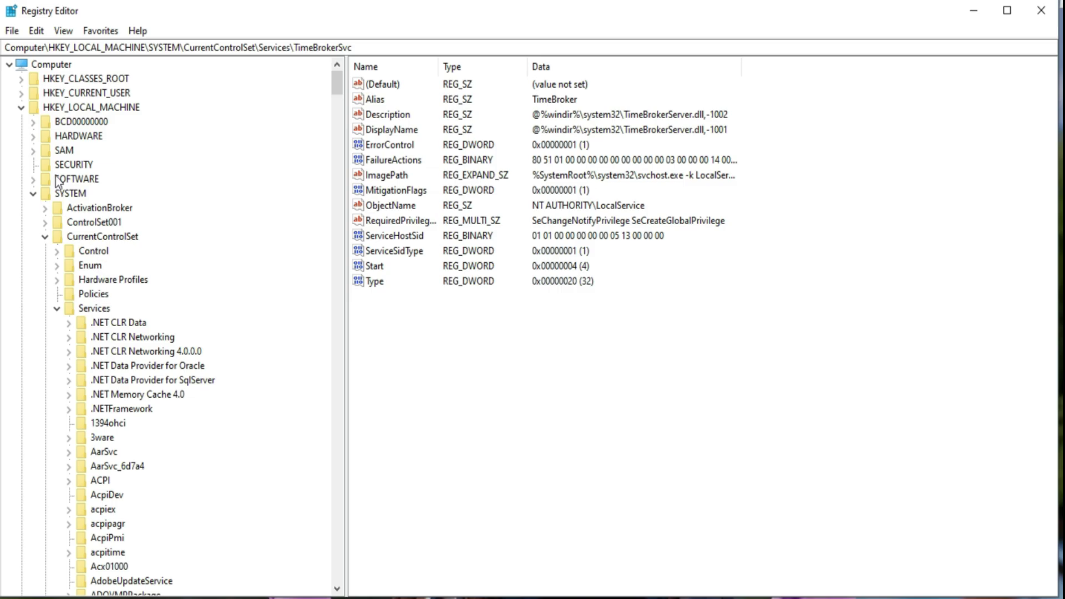
pyautogui.click(72, 109)
pyautogui.click(25, 108)
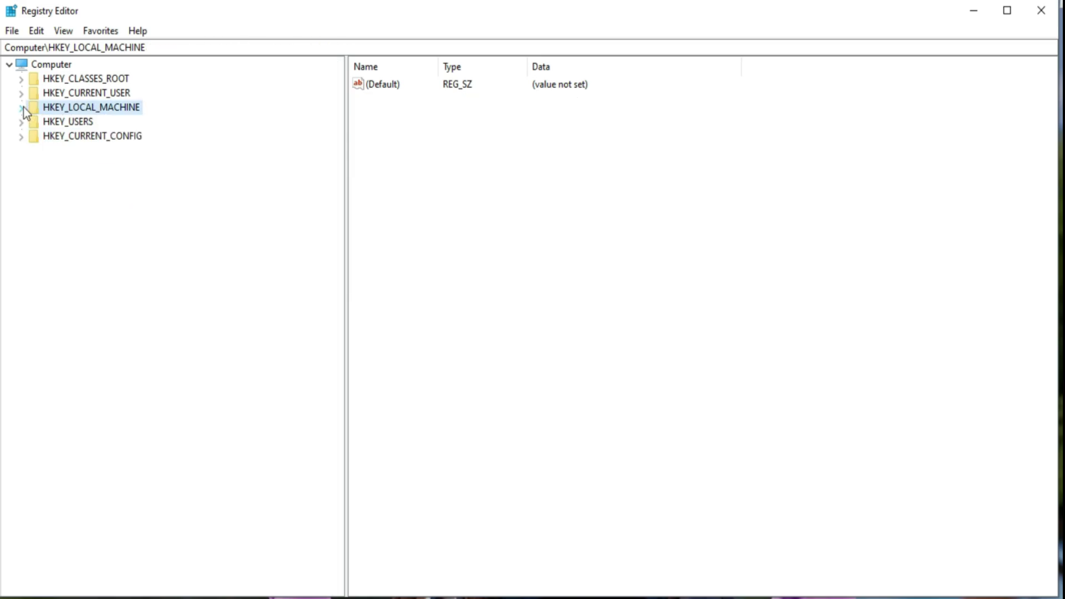
pyautogui.click(24, 109)
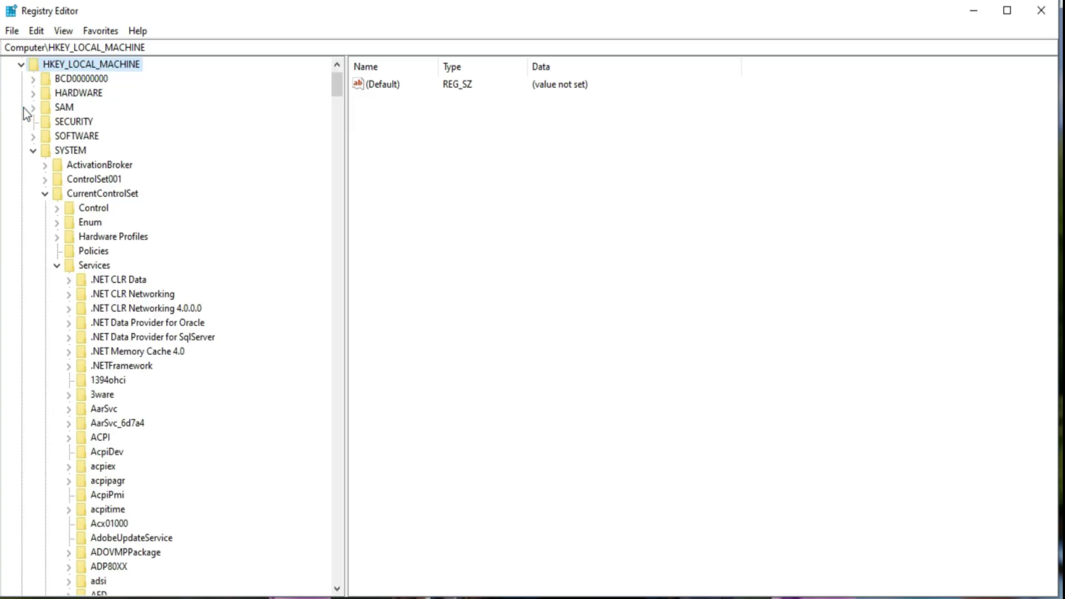
pyautogui.click(69, 151)
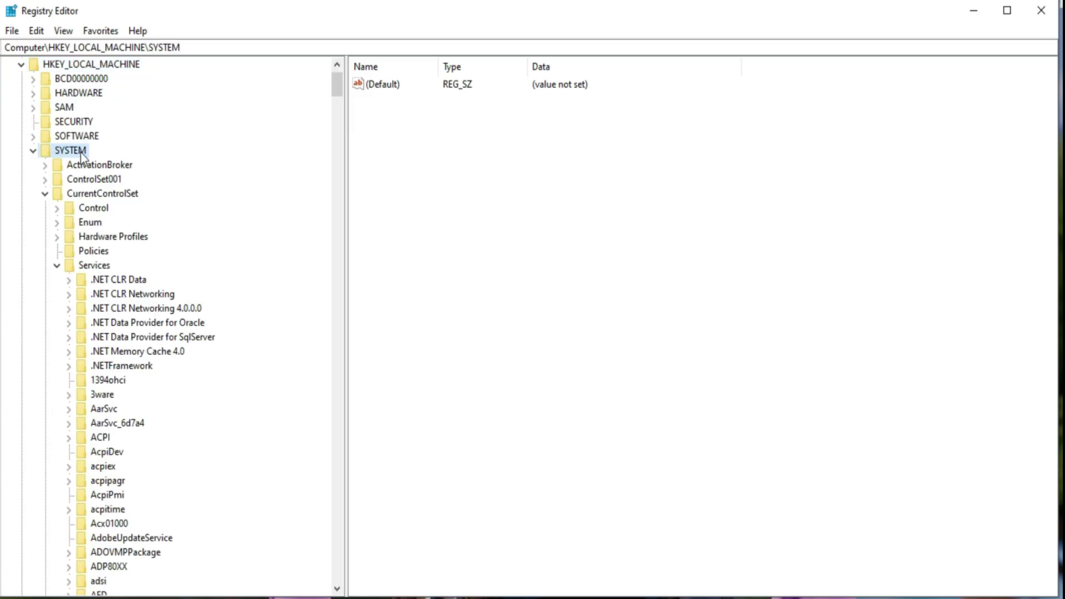
pyautogui.click(32, 152)
pyautogui.click(34, 194)
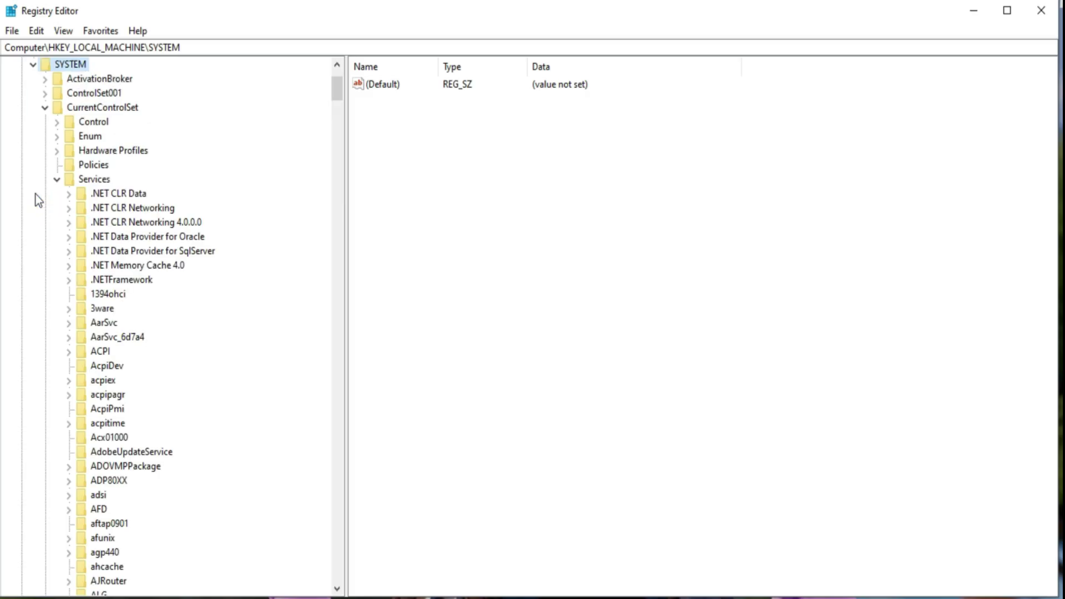
pyautogui.click(80, 179)
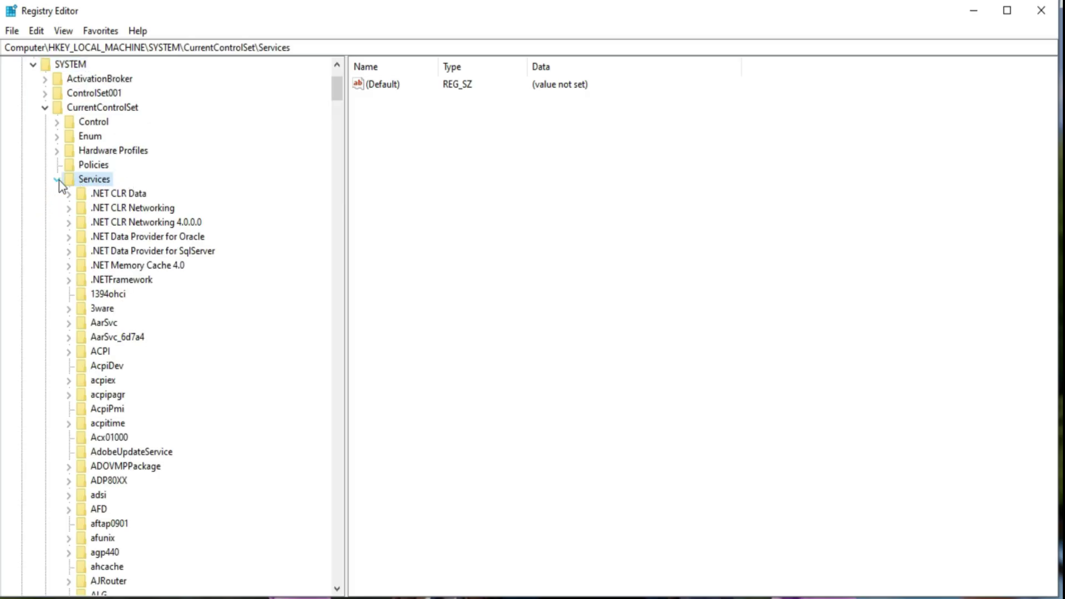
pyautogui.click(57, 179)
pyautogui.click(58, 309)
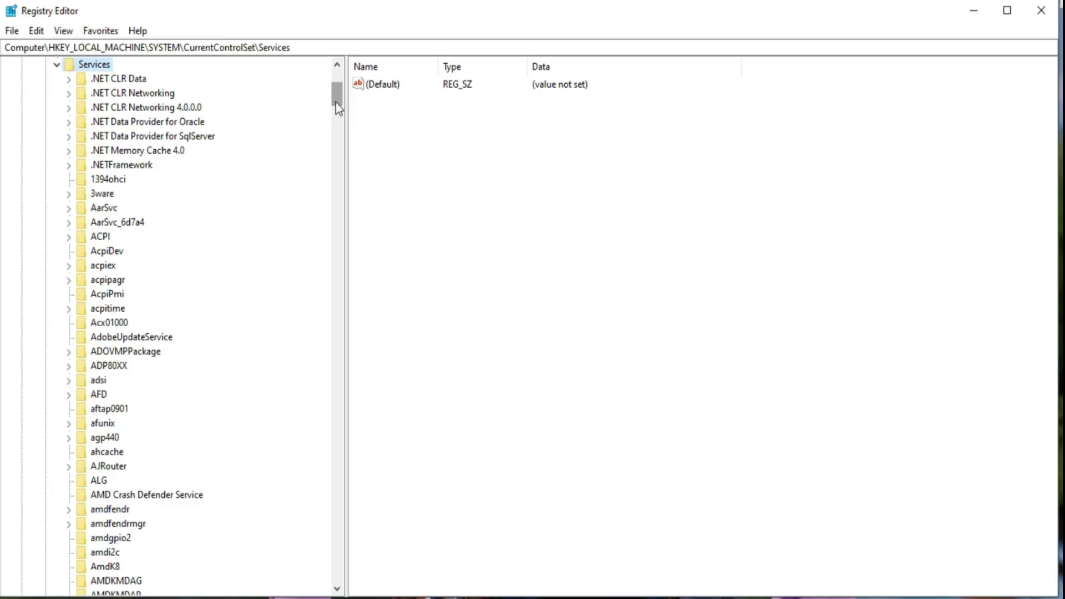
# - Select the TimeBrokerSvc key under Services and collapse its subkeys
pyautogui.moveTo(336, 103); pyautogui.dragTo(400, 468)
pyautogui.click(126, 423)
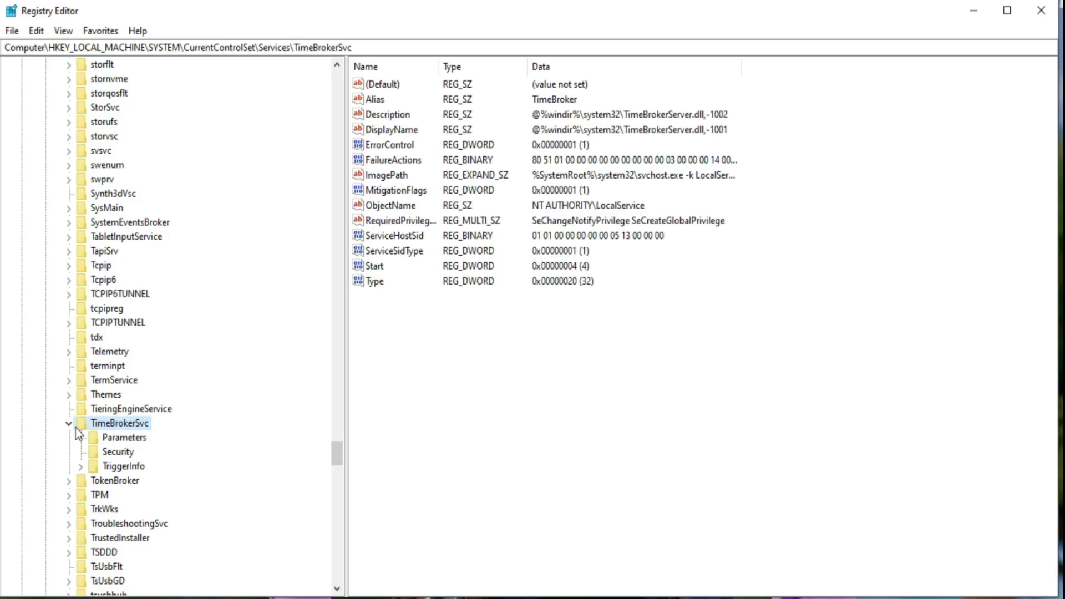
pyautogui.click(70, 423)
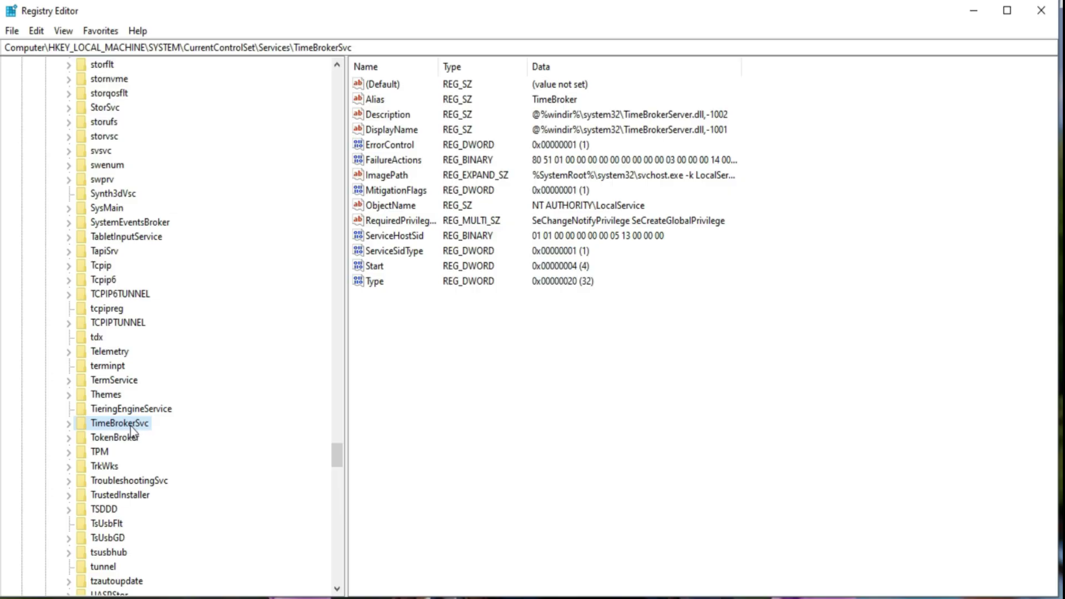
# - Set the value data of TimeBrokerSvc's Start DWORD to 4 and confirm
pyautogui.click(382, 267)
pyautogui.doubleClick(373, 268)
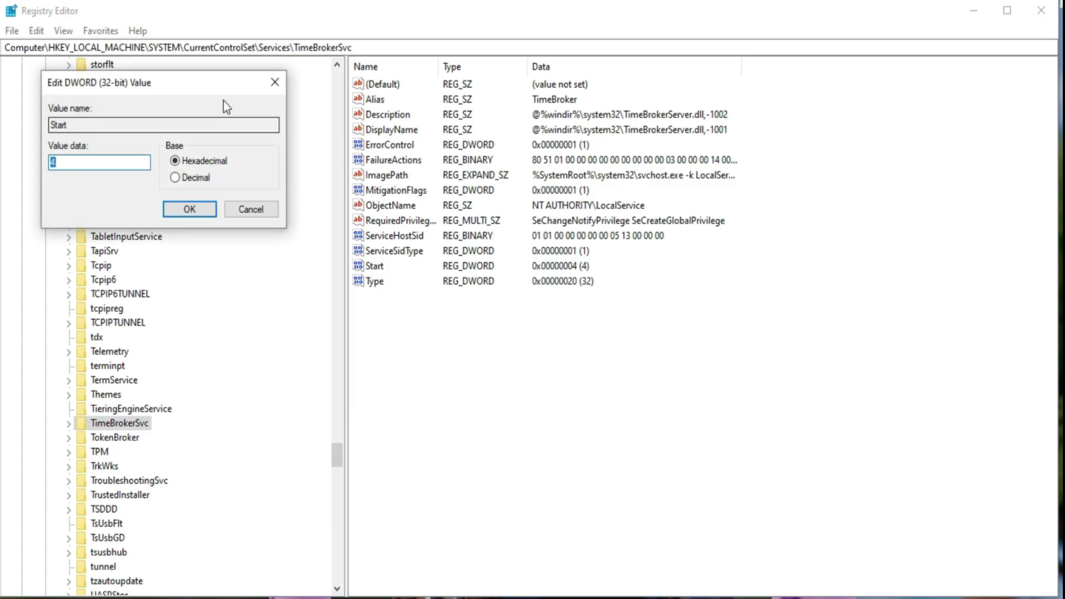
pyautogui.moveTo(224, 105); pyautogui.dragTo(940, 125)
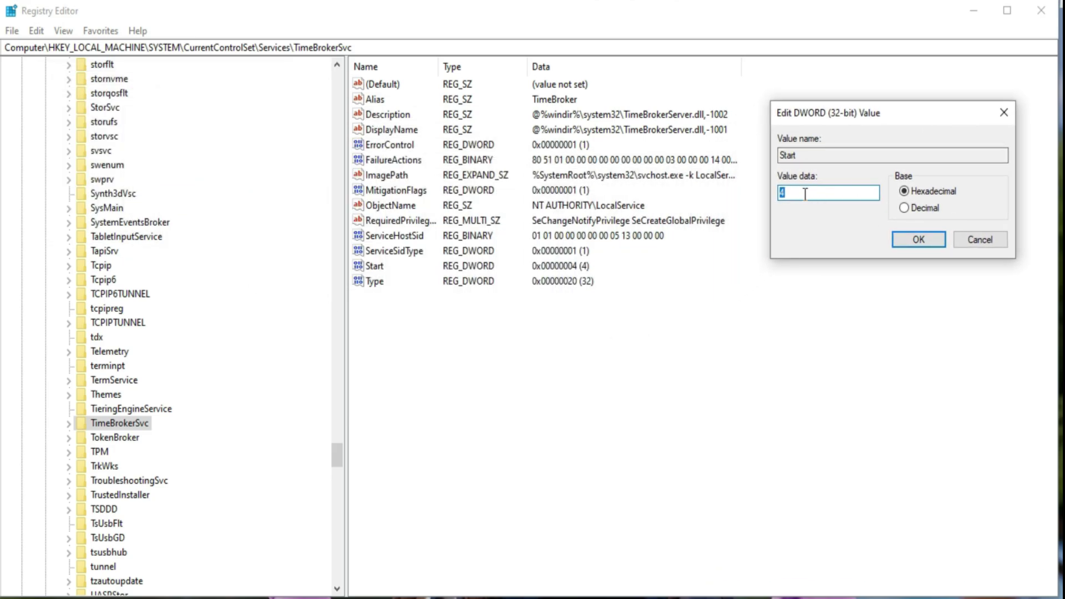
pyautogui.write('4')
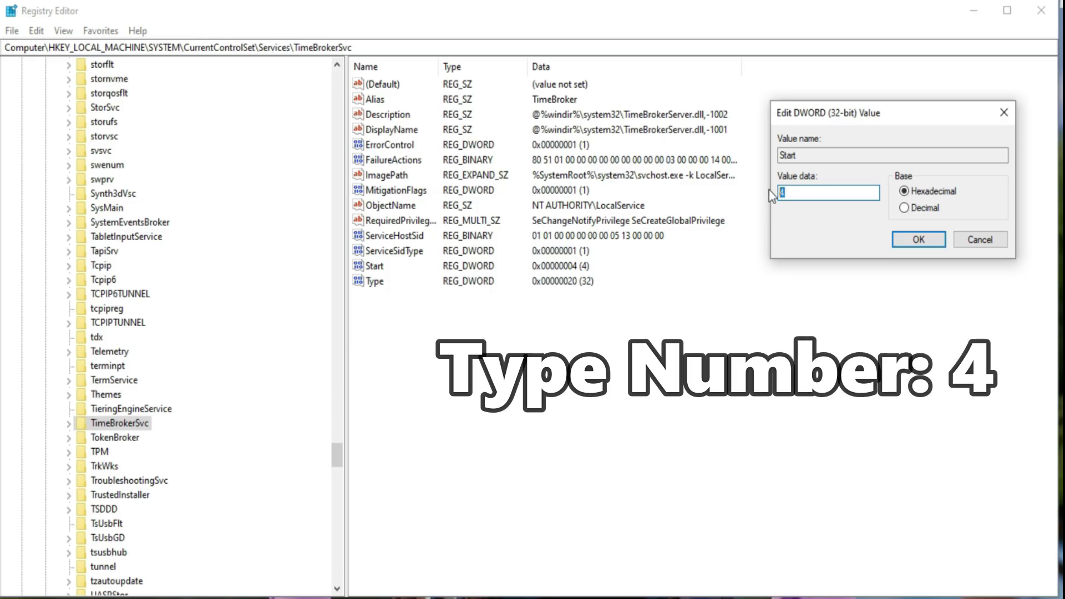
pyautogui.click(920, 244)
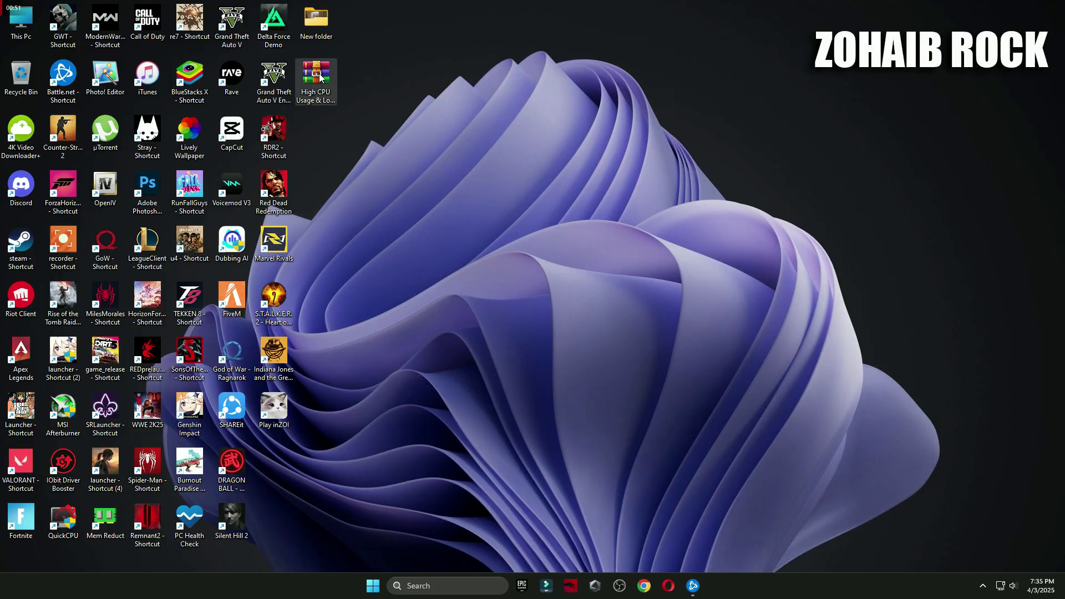
# - Extract the High CPU Usage & Low GPU Usage in Warzone (BO6) Fix Pack archive onto the desktop and open the extracted folder
pyautogui.moveTo(320, 76); pyautogui.dragTo(529, 188)
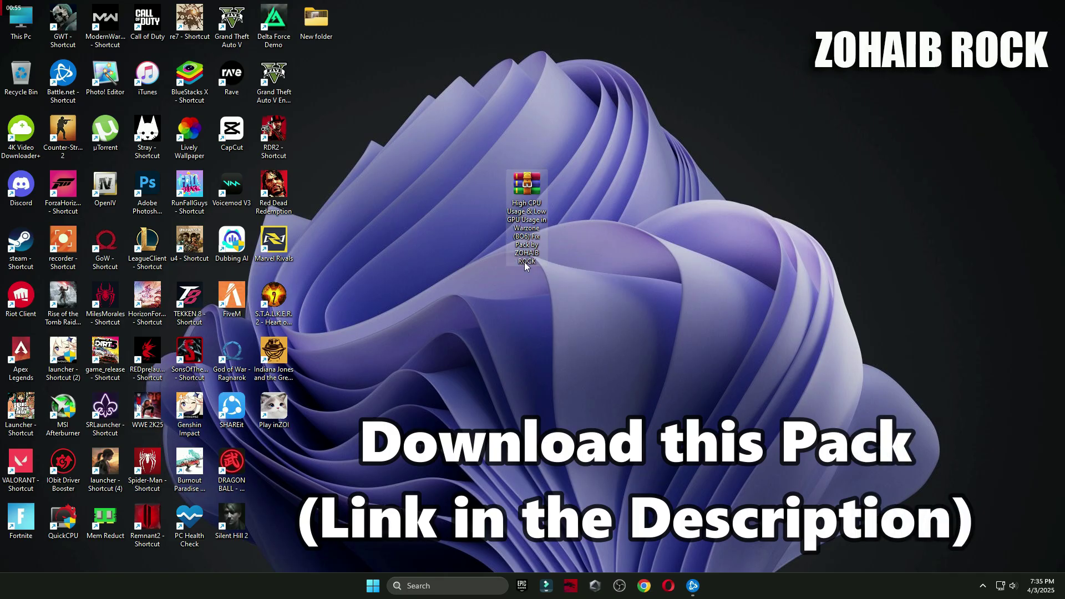
pyautogui.rightClick(521, 213)
pyautogui.moveTo(572, 430)
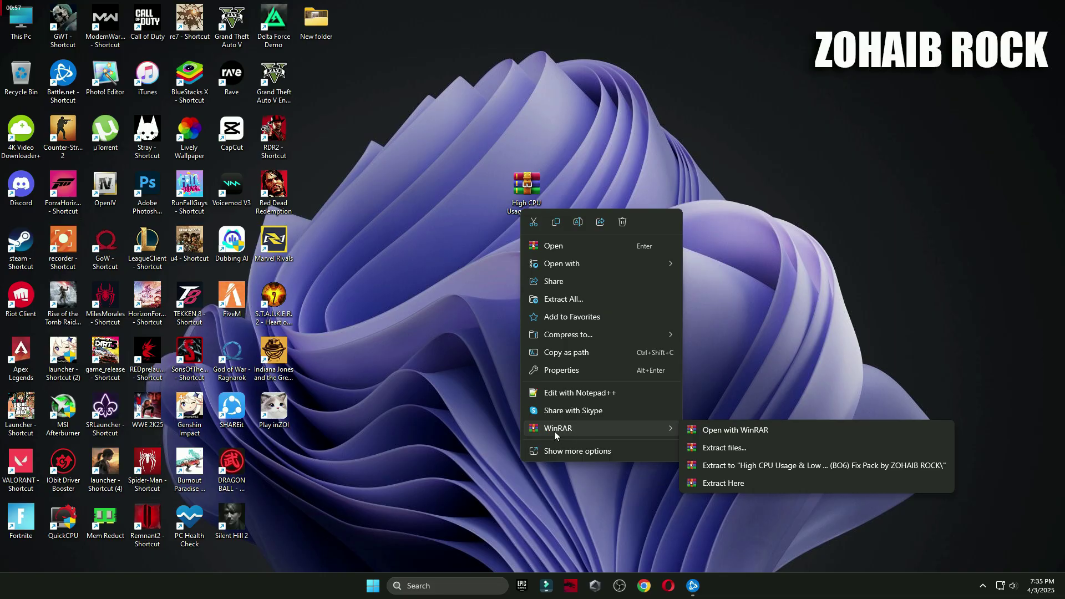
pyautogui.click(730, 483)
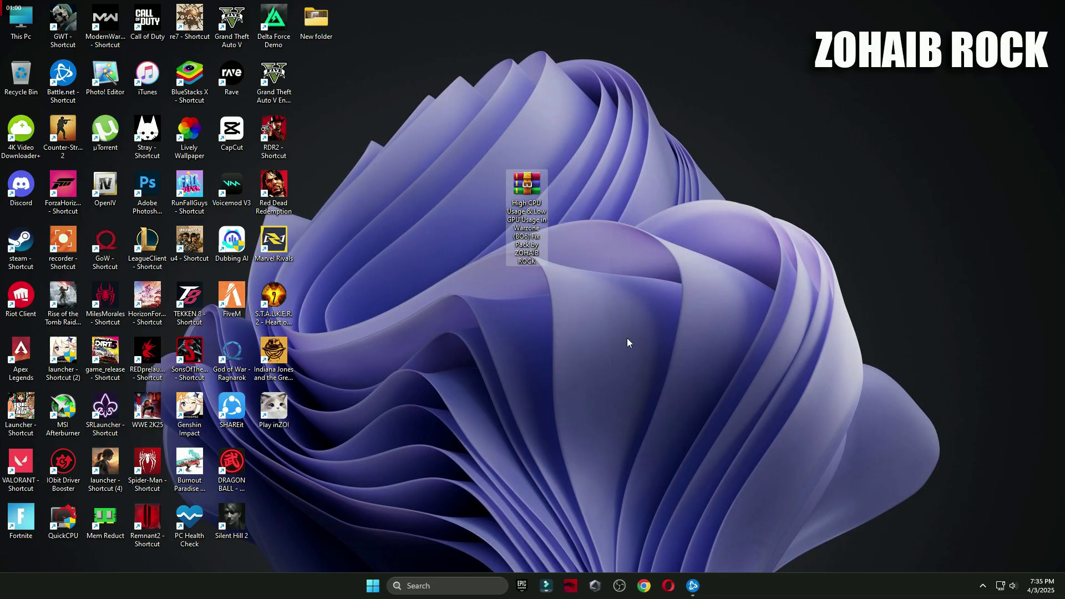
pyautogui.moveTo(274, 468); pyautogui.dragTo(571, 202)
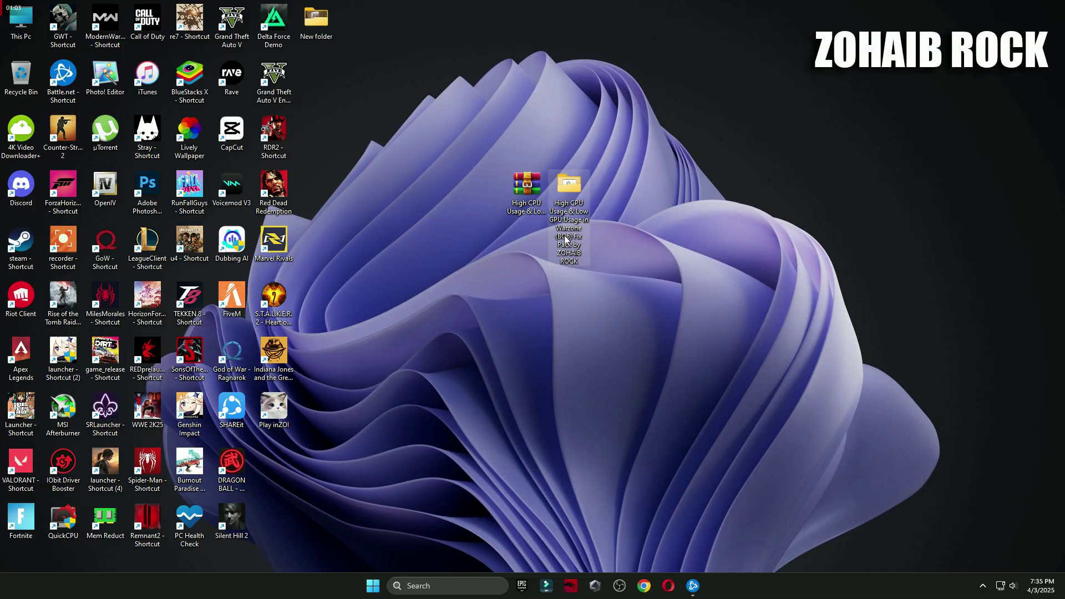
pyautogui.doubleClick(565, 203)
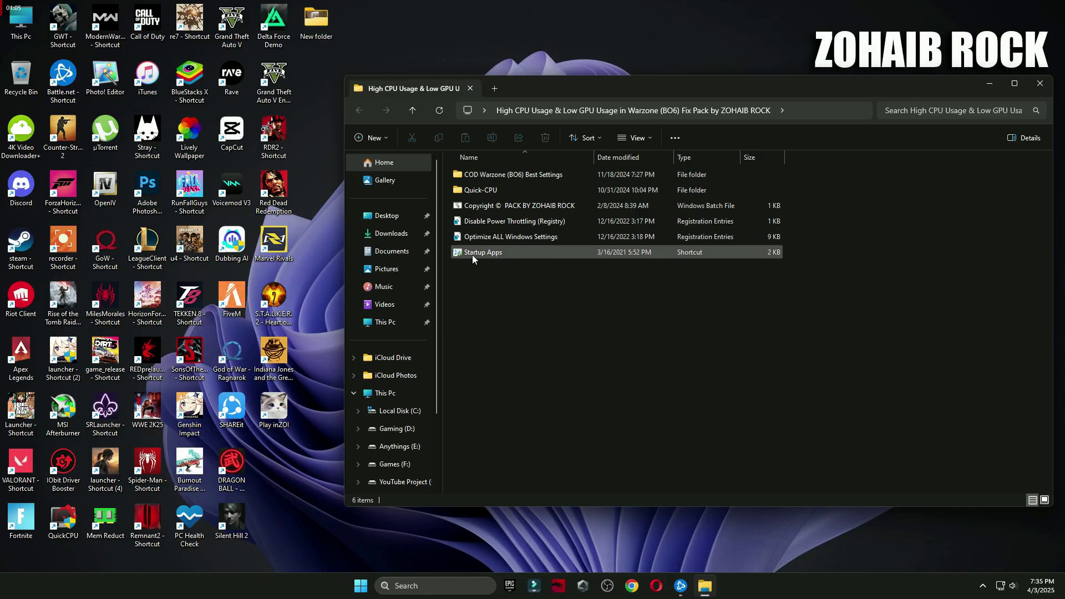
# - Look through the COD Warzone (BO6) Best Settings images for the recommended graphics display, quality and view options
pyautogui.doubleClick(503, 177)
pyautogui.doubleClick(496, 218)
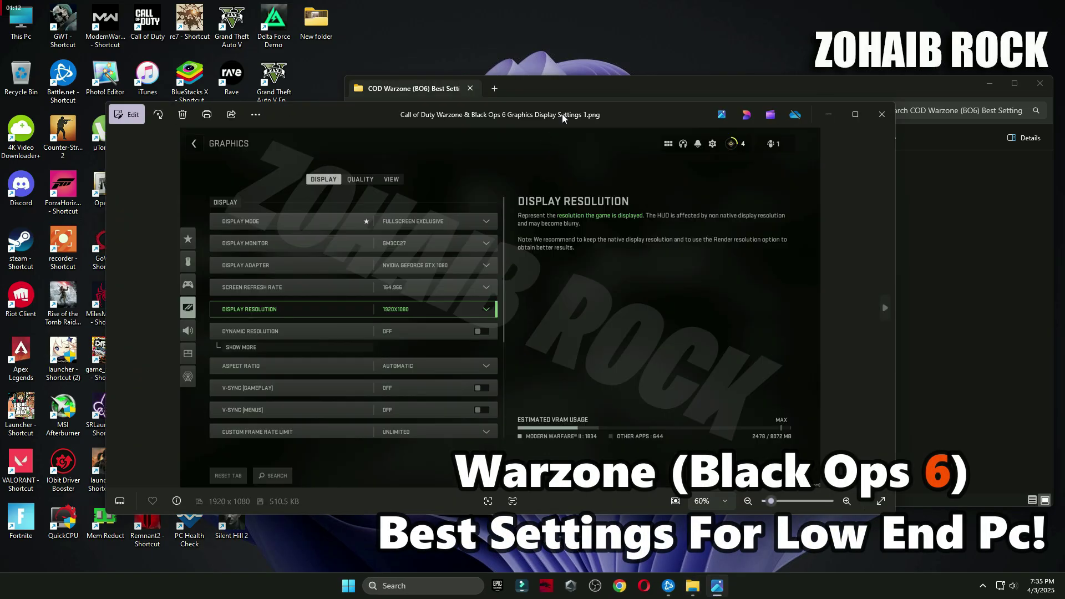
pyautogui.press('Right')
pyautogui.press('Right')
pyautogui.press('Right')
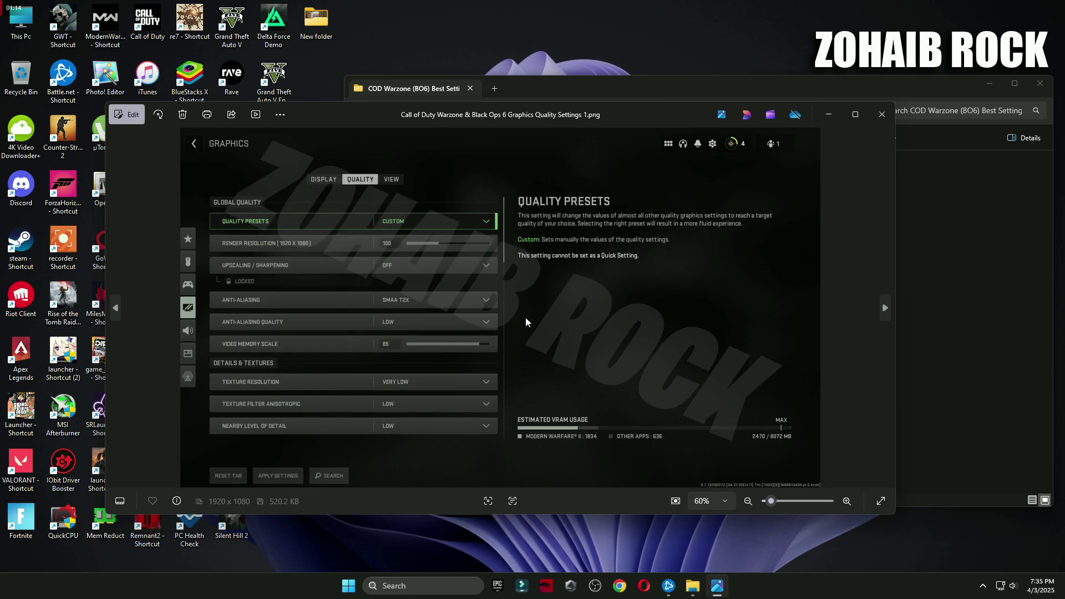
pyautogui.press('Right')
pyautogui.press('Right')
pyautogui.press('Right')
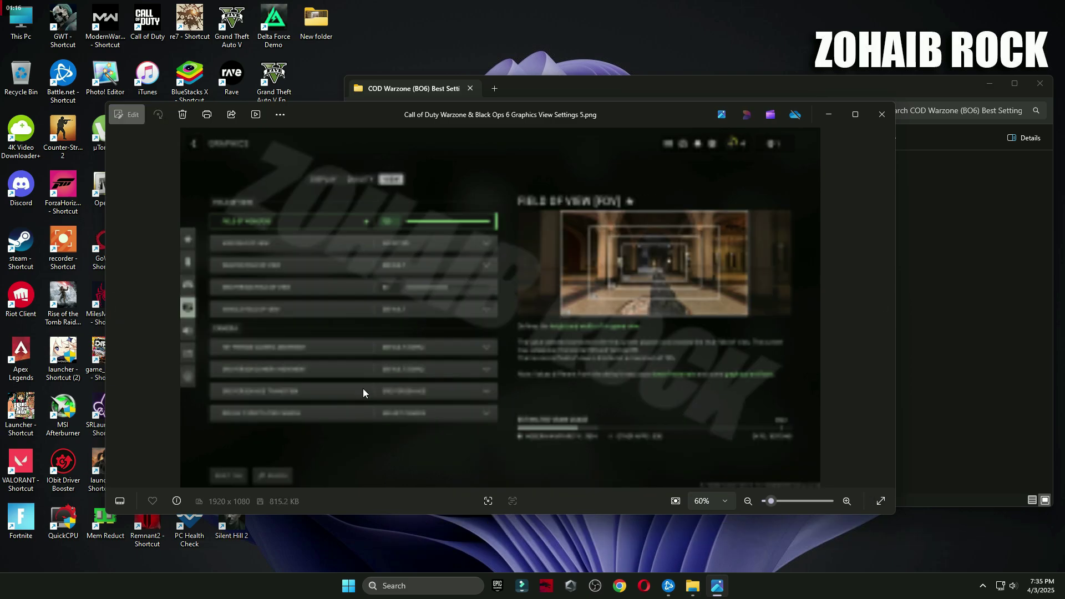
pyautogui.click(882, 117)
# - Open the pack's Quick-CPU x64 installer folder and launch the QuickCPU program from the desktop
pyautogui.doubleClick(494, 193)
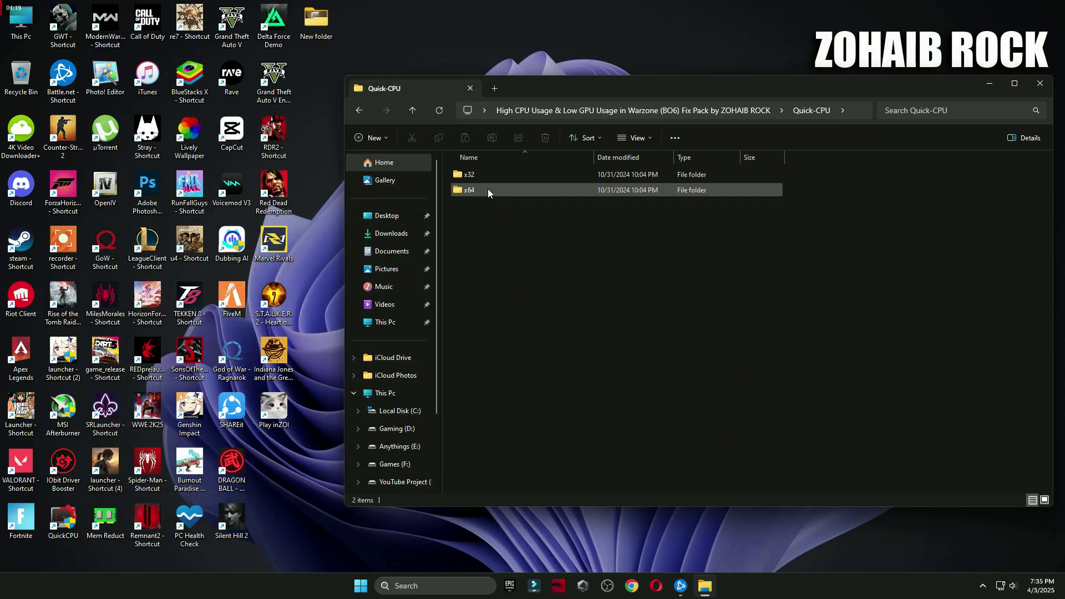
pyautogui.doubleClick(487, 190)
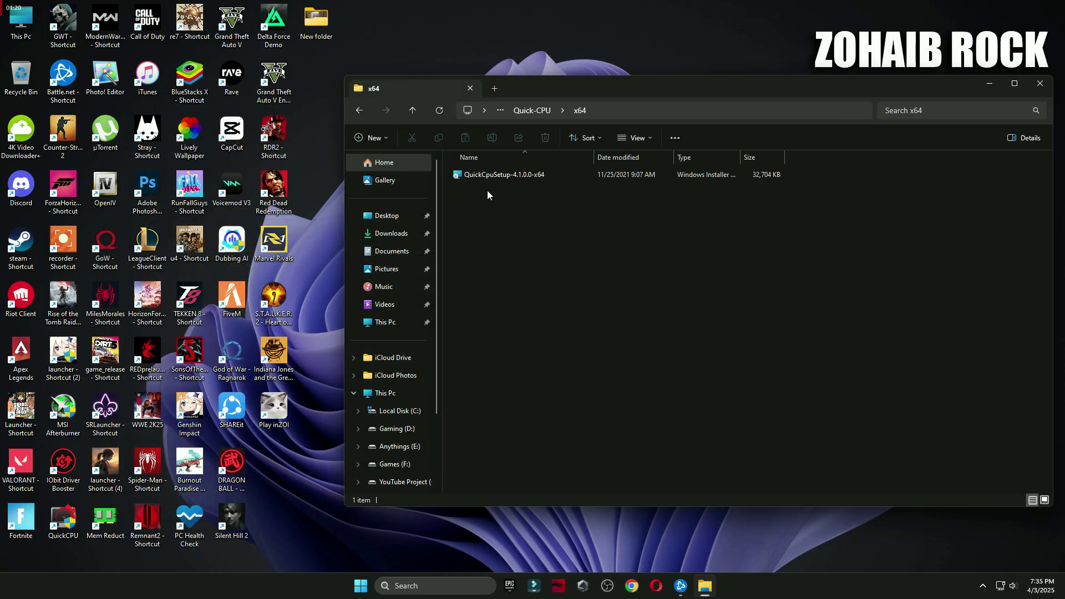
pyautogui.doubleClick(63, 519)
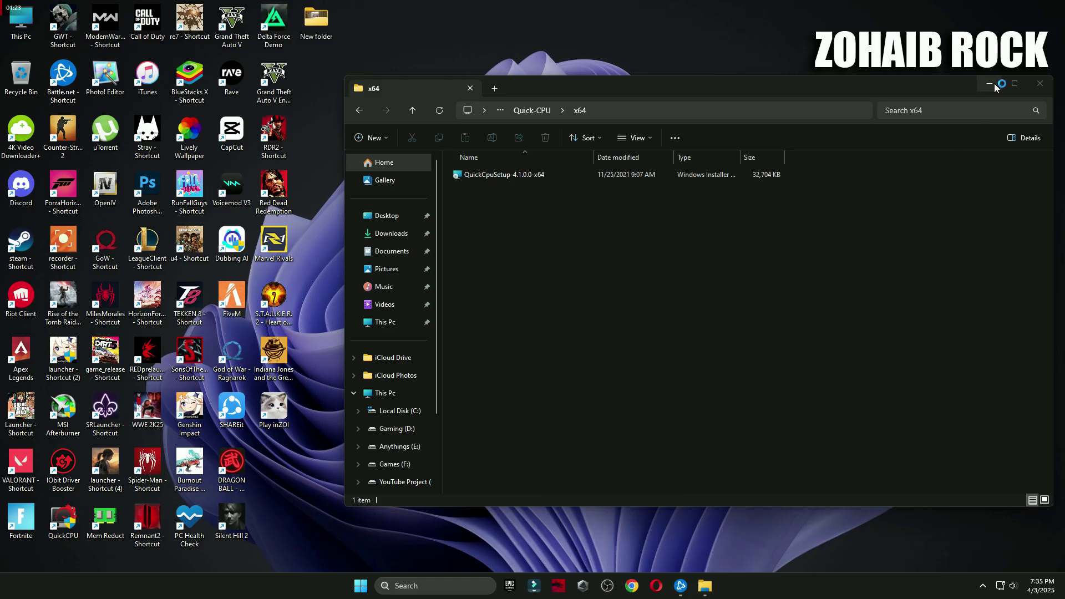
pyautogui.click(991, 84)
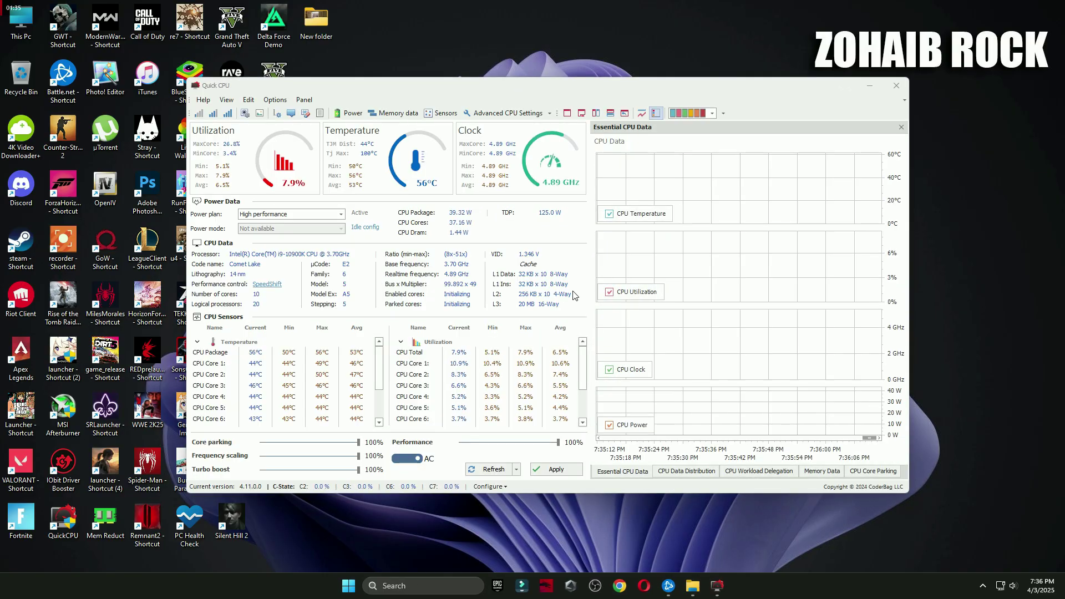
pyautogui.moveTo(524, 88); pyautogui.dragTo(666, 89)
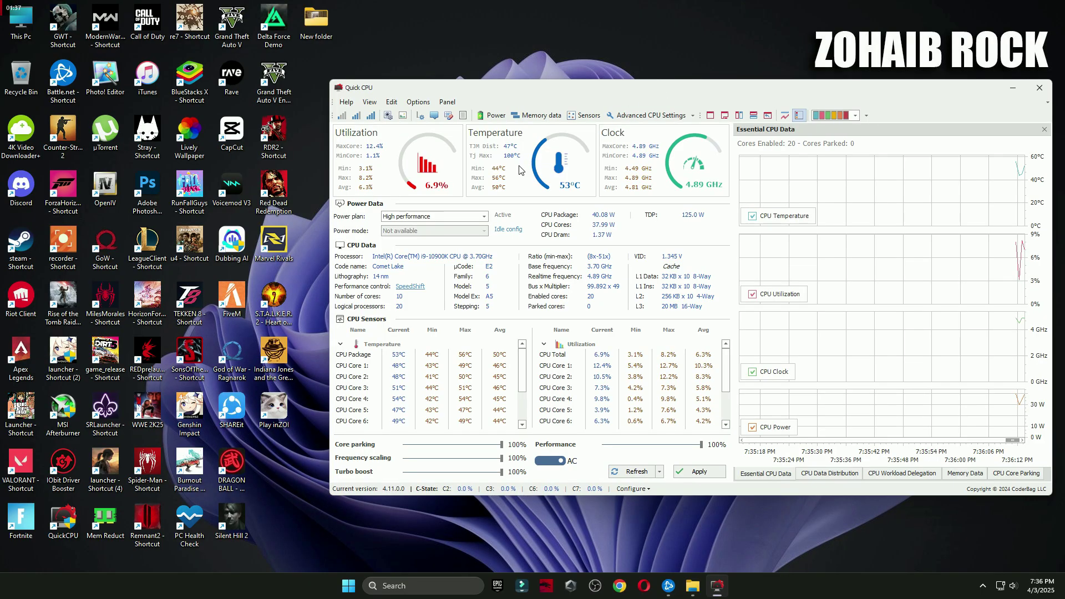
# - Choose the High performance power plan with Turbo boost at 100%, apply the settings and close Quick CPU
pyautogui.click(433, 217)
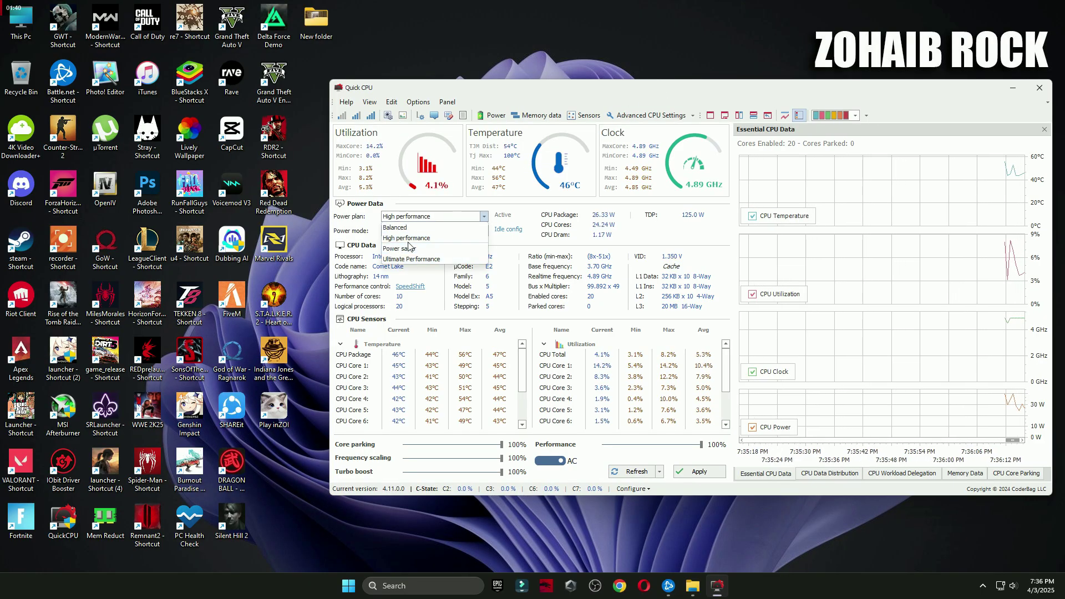
pyautogui.click(405, 238)
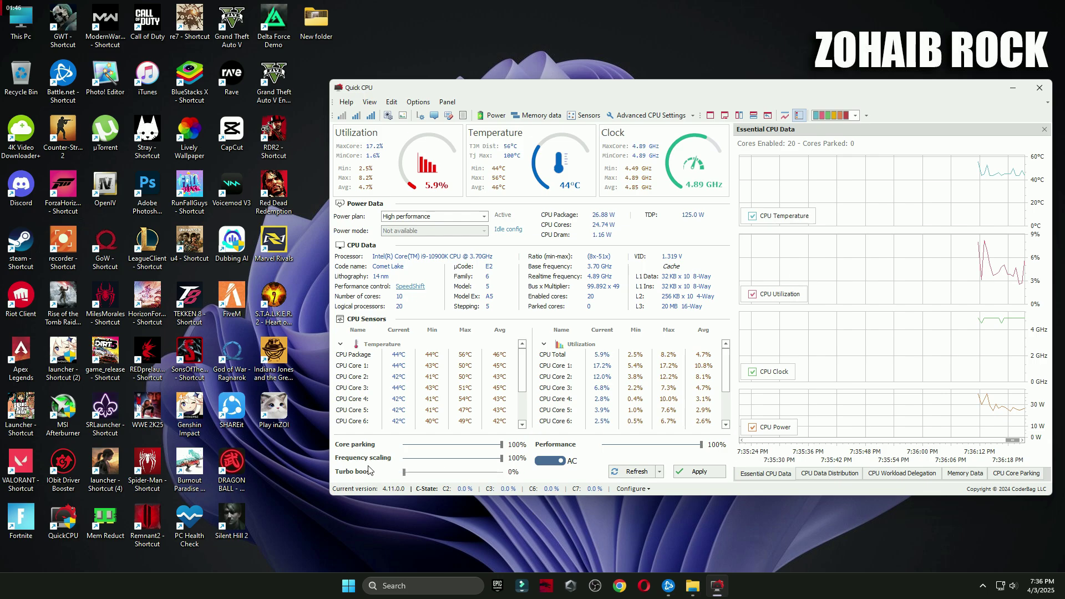
pyautogui.moveTo(369, 470); pyautogui.dragTo(574, 447)
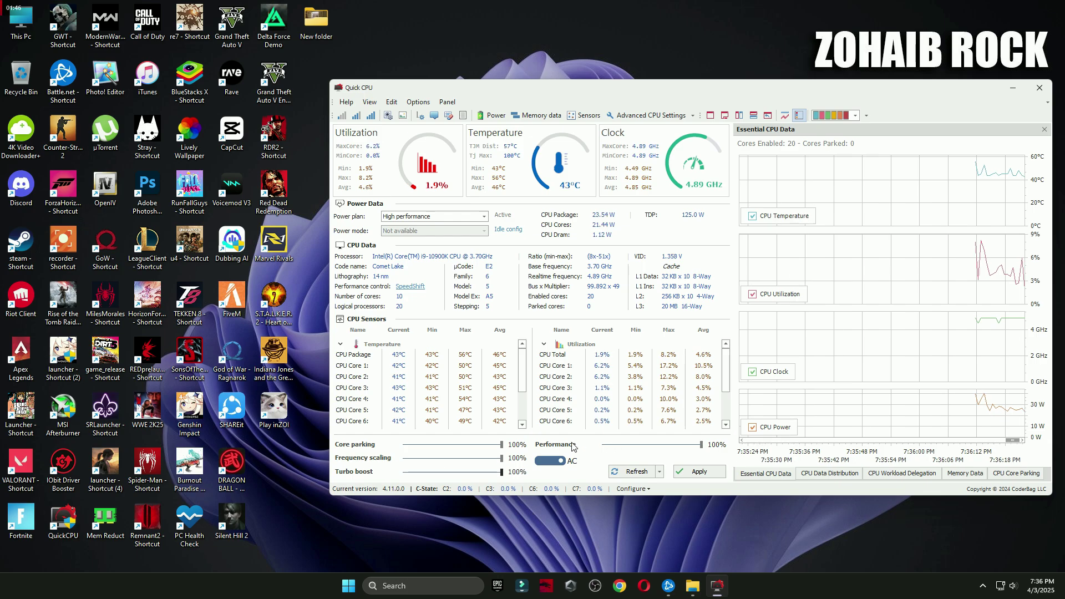
pyautogui.click(700, 471)
pyautogui.click(751, 321)
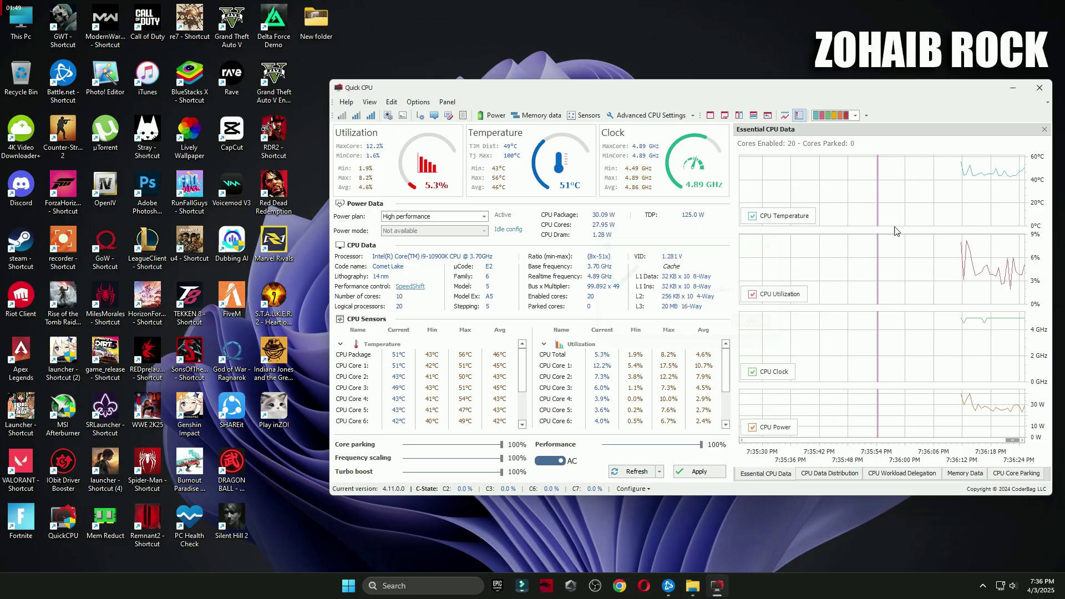
pyautogui.click(1040, 86)
# - Open Windows Power Options, check that the High performance plan is the one in use, and close the window
pyautogui.click(415, 583)
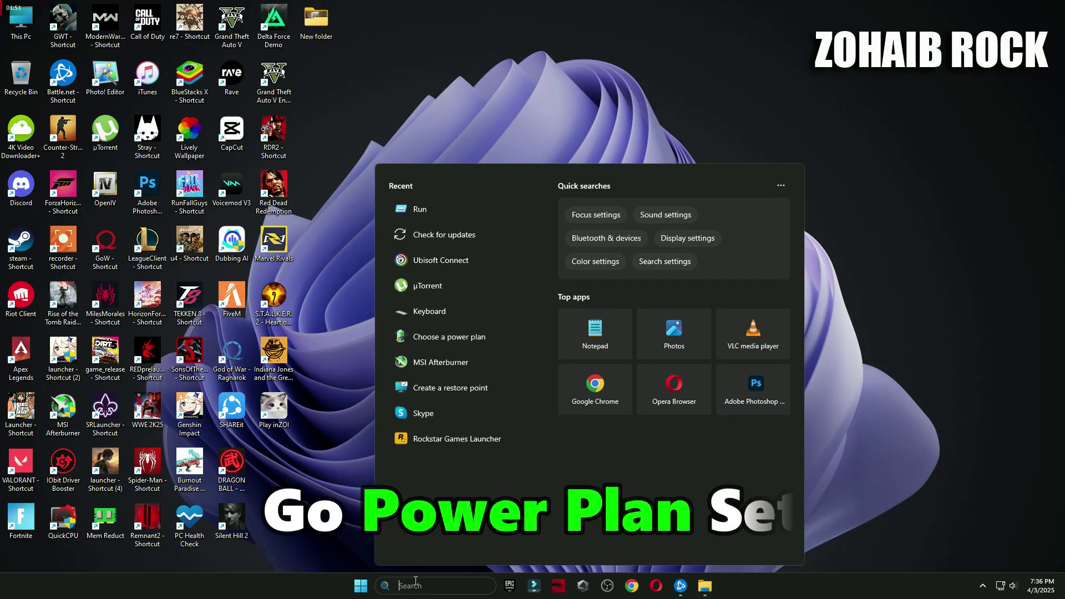
pyautogui.write('power')
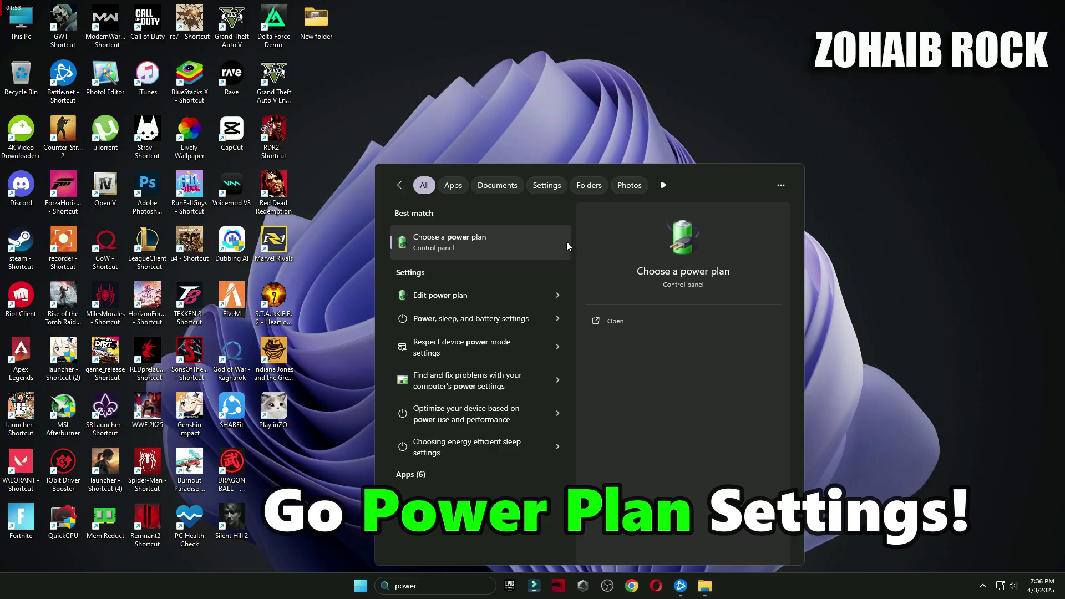
pyautogui.click(505, 242)
pyautogui.click(483, 262)
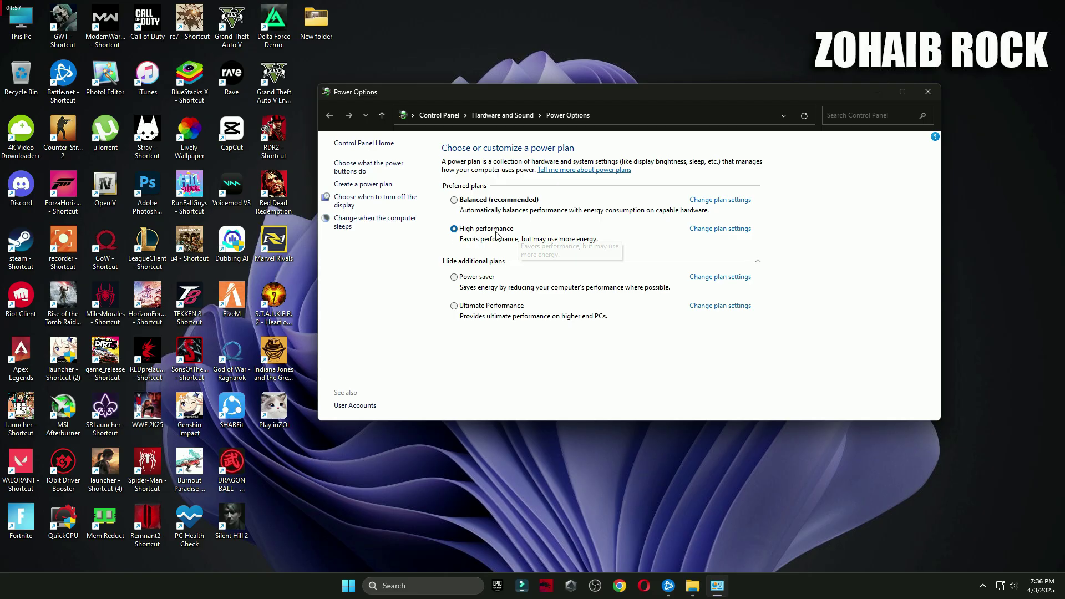
pyautogui.click(761, 261)
pyautogui.click(928, 93)
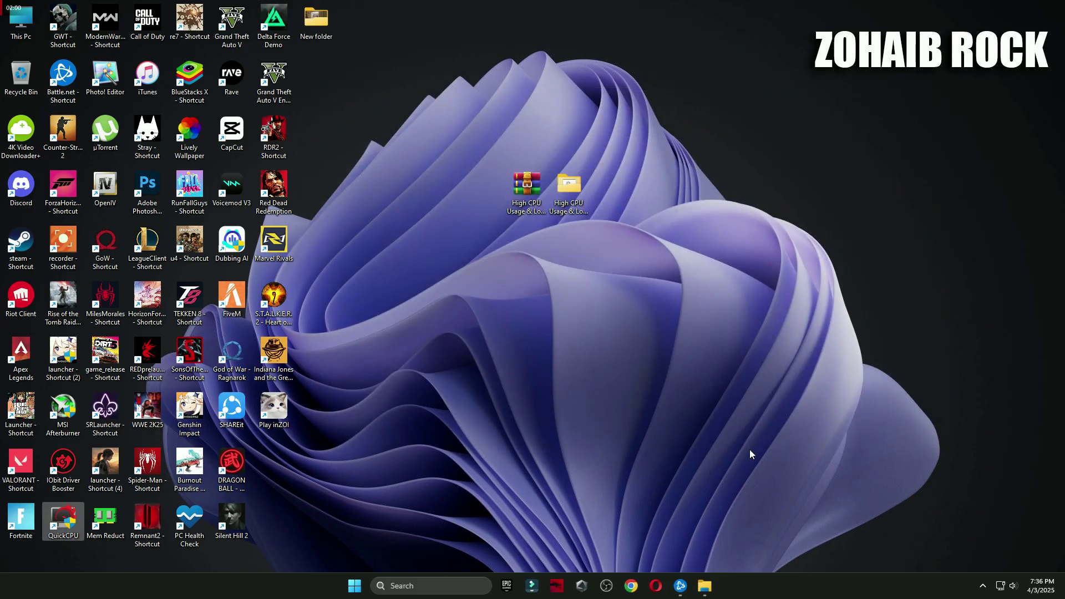
# - Return to the fix pack's main folder and select the Disable Power Throttling (Registry) and Optimize ALL Windows Settings files
pyautogui.click(704, 586)
pyautogui.hotkey('alt', 'Left')
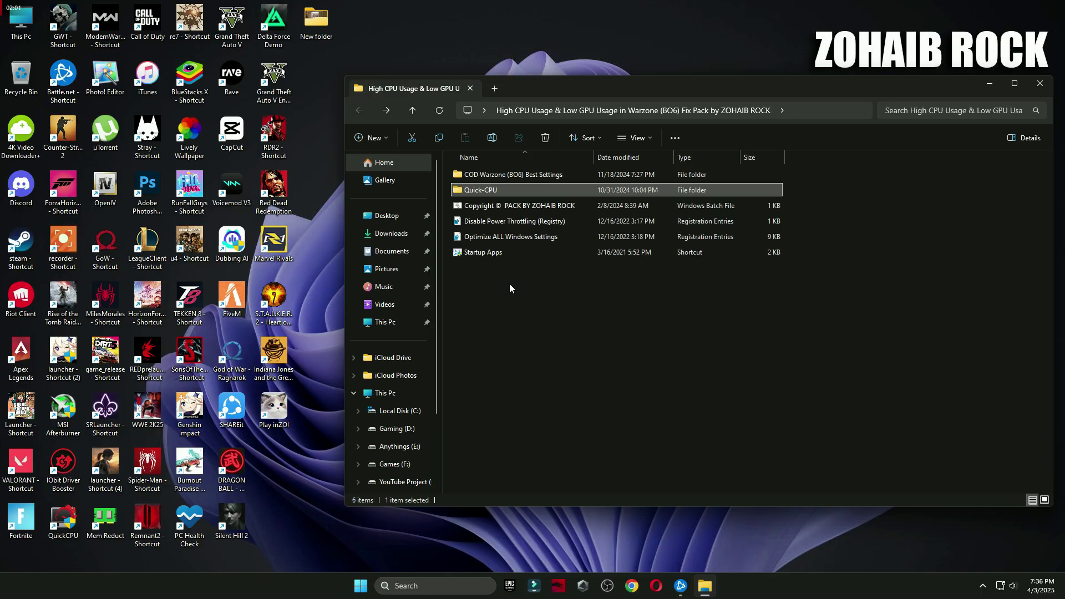
pyautogui.click(767, 221)
pyautogui.keyDown('ctrl'); pyautogui.click(532, 237); pyautogui.keyUp('ctrl')
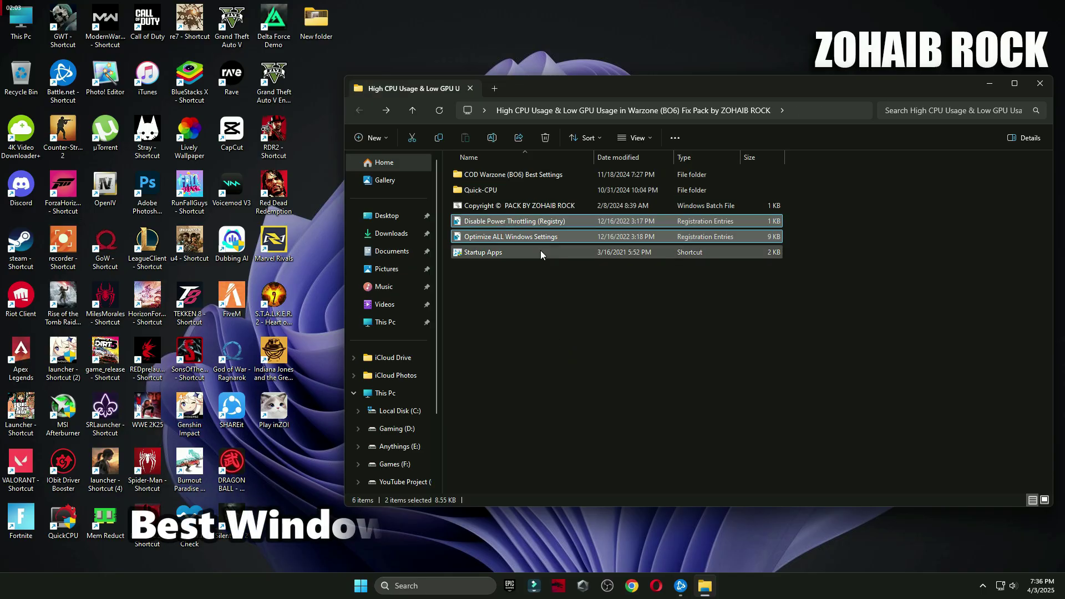
# - Open Windows Settings, look through the System categories that the registry files affect, and close it
pyautogui.click(369, 578)
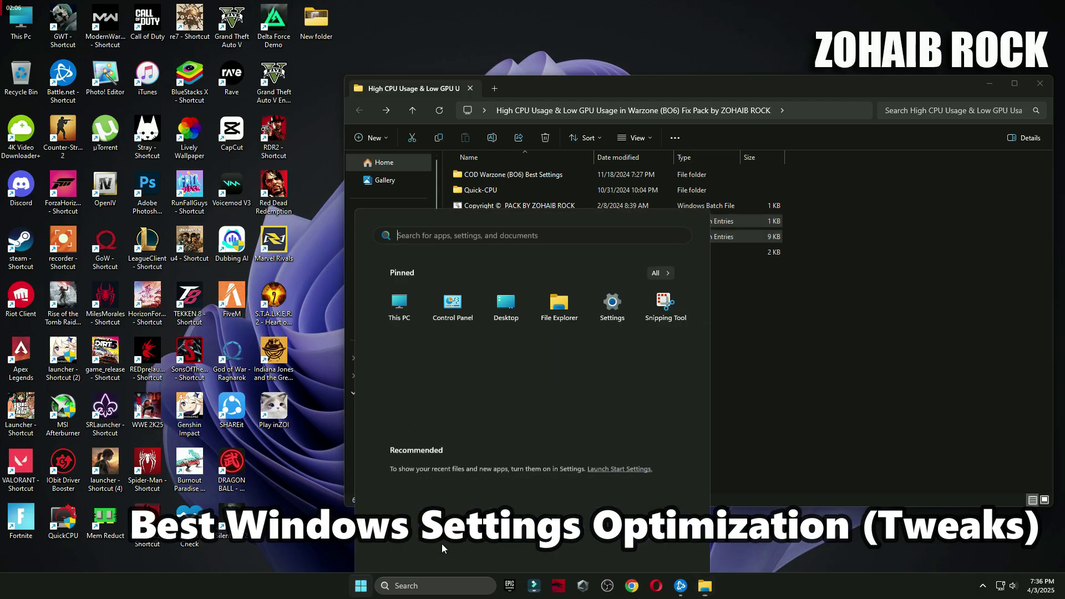
pyautogui.click(611, 254)
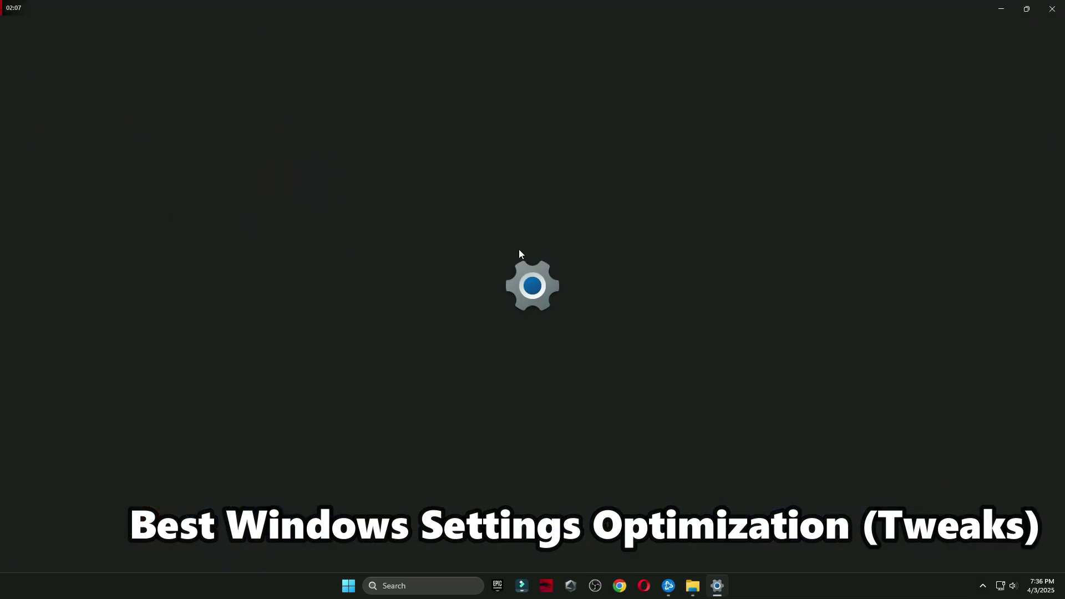
pyautogui.scroll(-4, 339, 288)
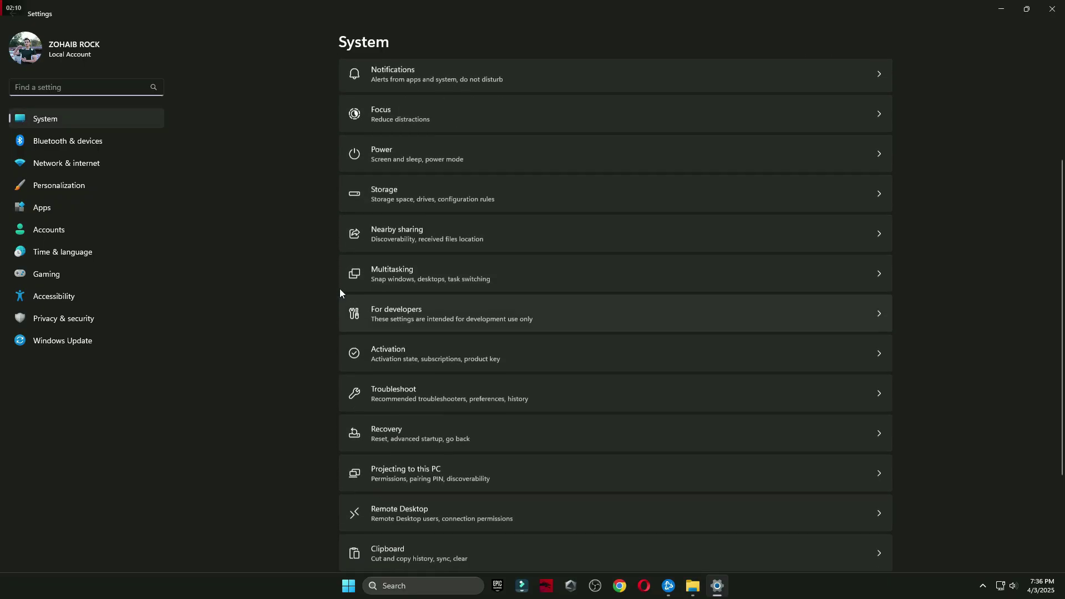
pyautogui.click(1052, 8)
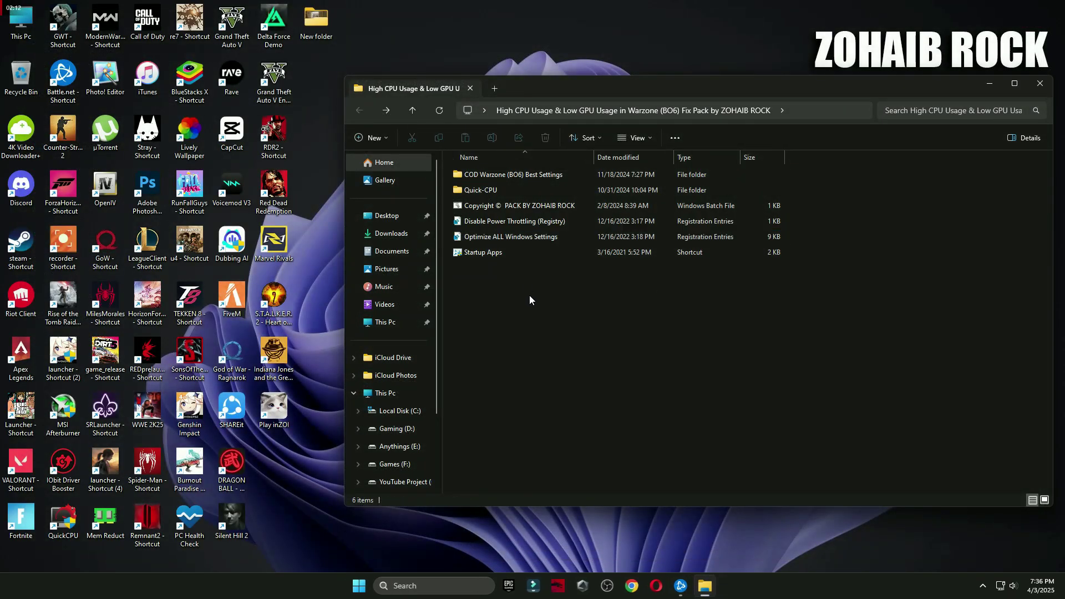
# - Merge the pack's Optimize ALL Windows Settings file into the registry and accept its confirmations
pyautogui.click(508, 238)
pyautogui.doubleClick(515, 240)
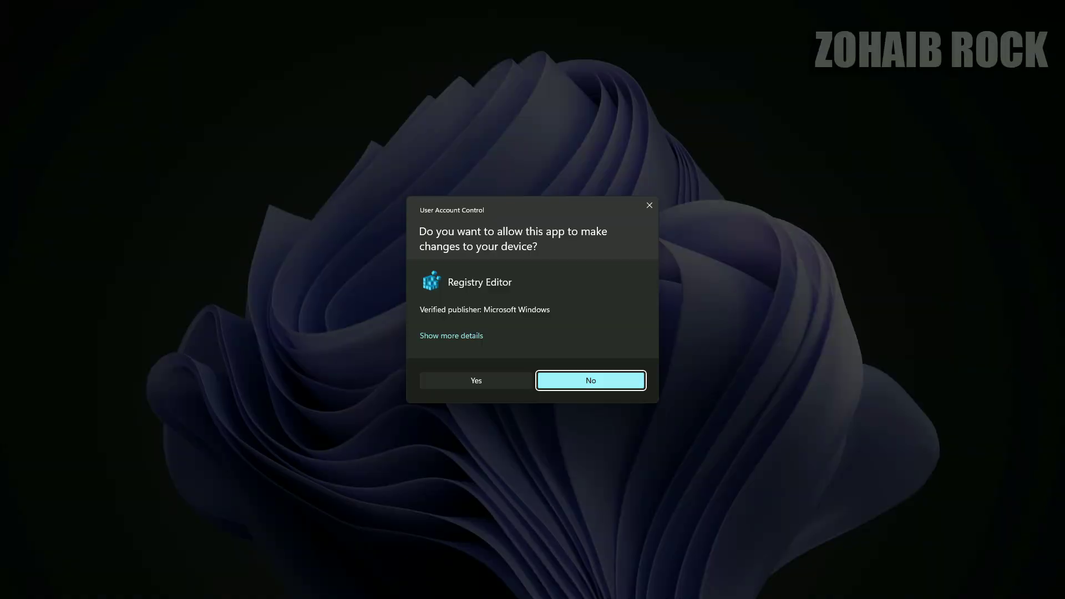
pyautogui.click(625, 377)
pyautogui.click(613, 306)
pyautogui.click(649, 295)
# - Merge the Disable Power Throttling (Registry) file into the registry and accept its confirmations
pyautogui.doubleClick(545, 219)
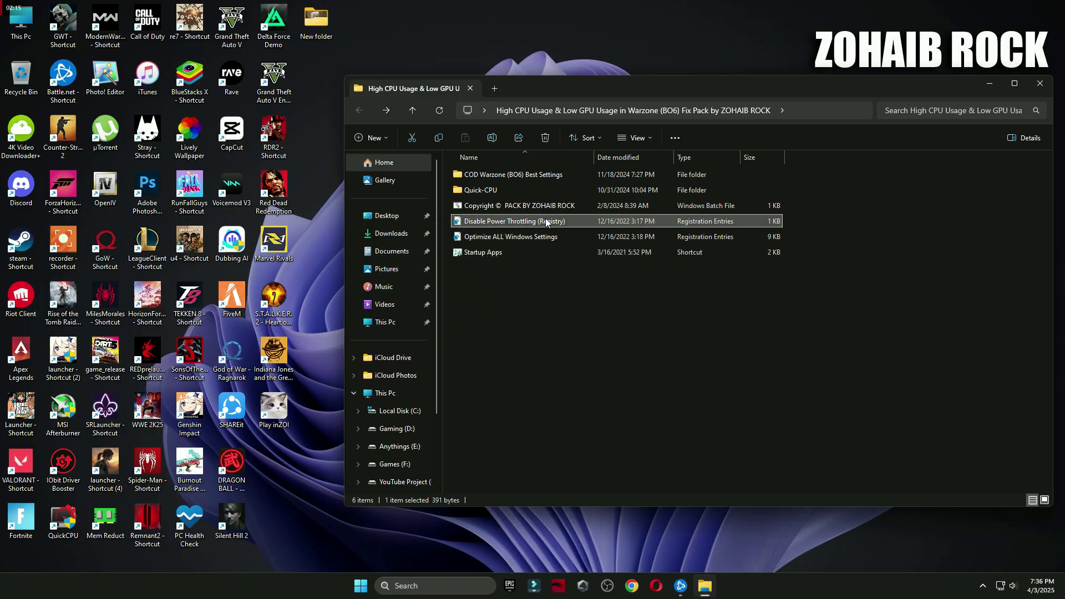
pyautogui.click(476, 380)
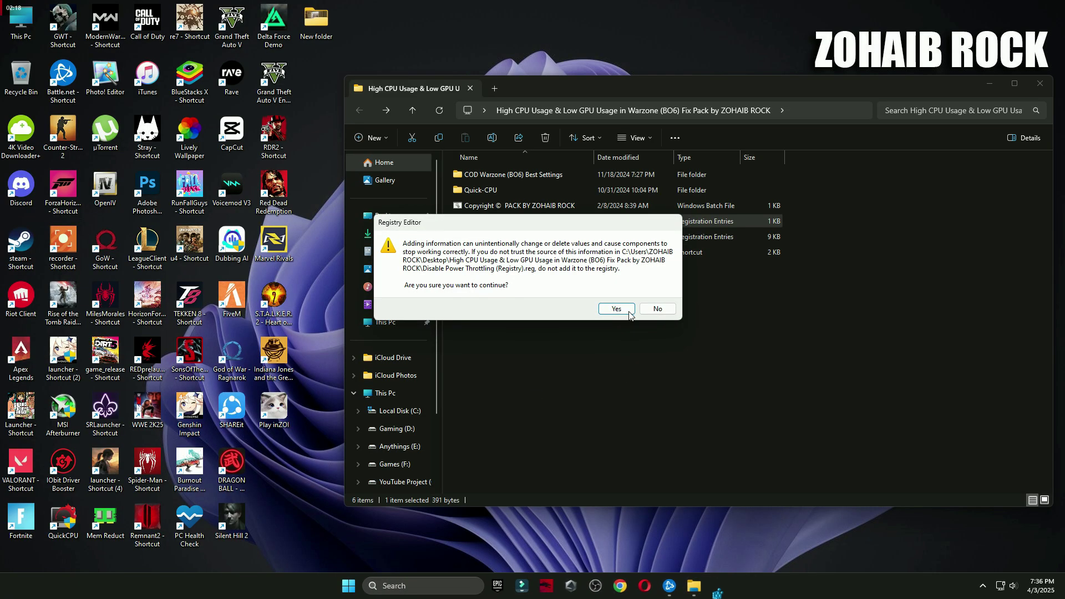
pyautogui.click(614, 307)
pyautogui.click(649, 294)
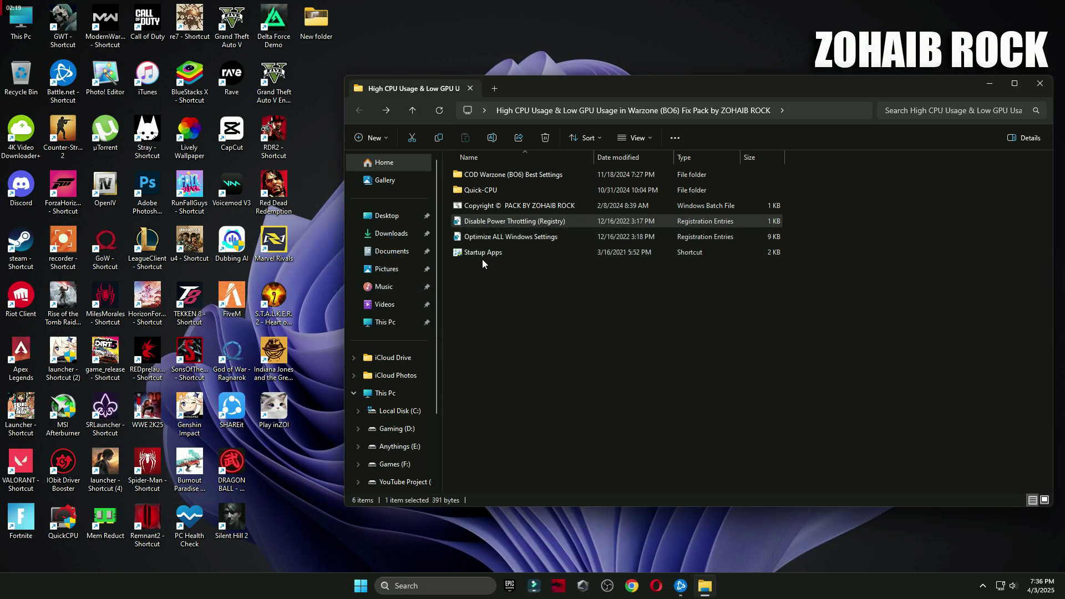
# - Launch the pack's Startup Apps shortcut, close the pack folder and look through the startup list in Task Manager
pyautogui.doubleClick(481, 252)
pyautogui.click(1039, 83)
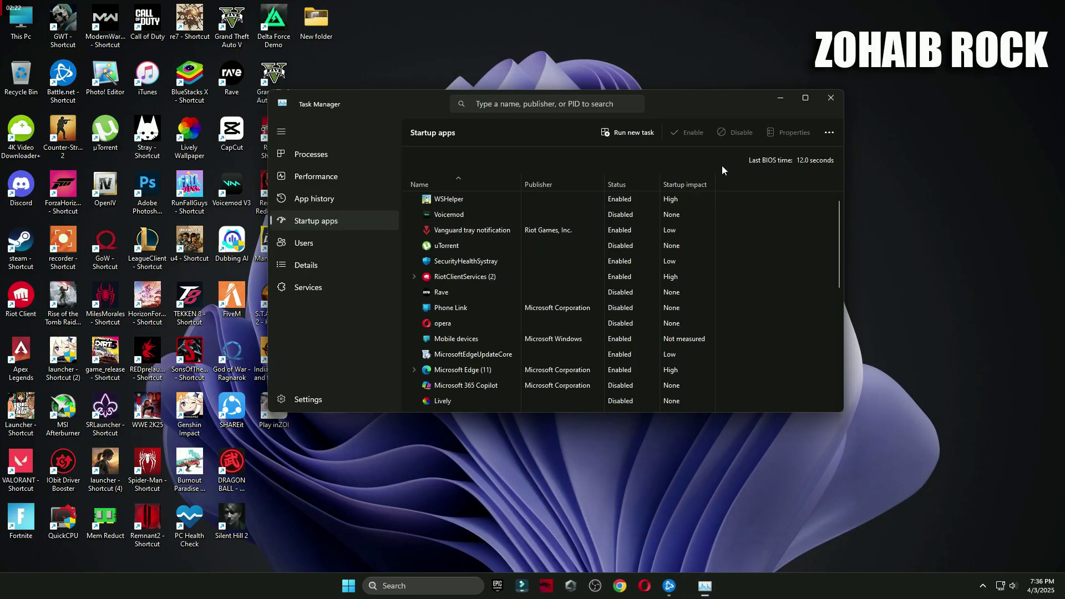
pyautogui.moveTo(671, 109); pyautogui.dragTo(720, 101)
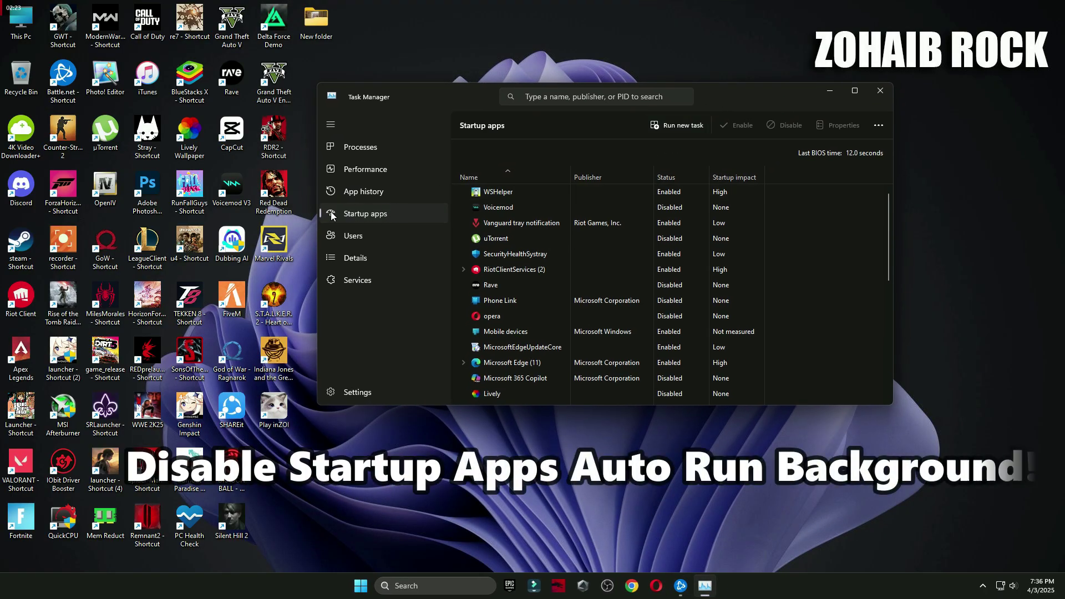
pyautogui.scroll(-10, 536, 270)
pyautogui.scroll(10, 667, 324)
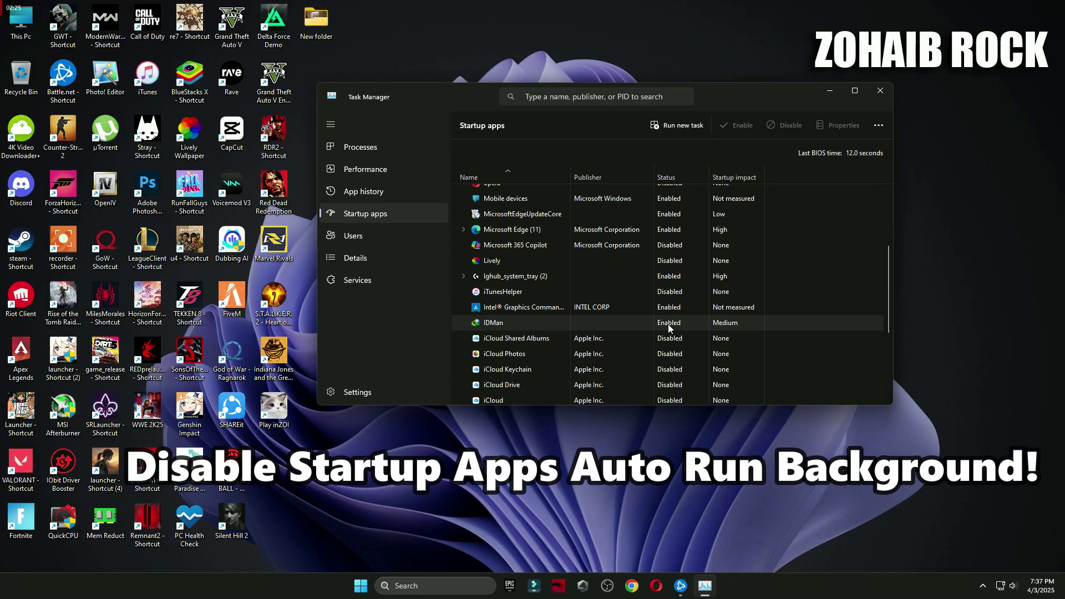
# - Try to disable the uTorrent startup entry, check the status of the other startup apps and close Task Manager
pyautogui.click(671, 238)
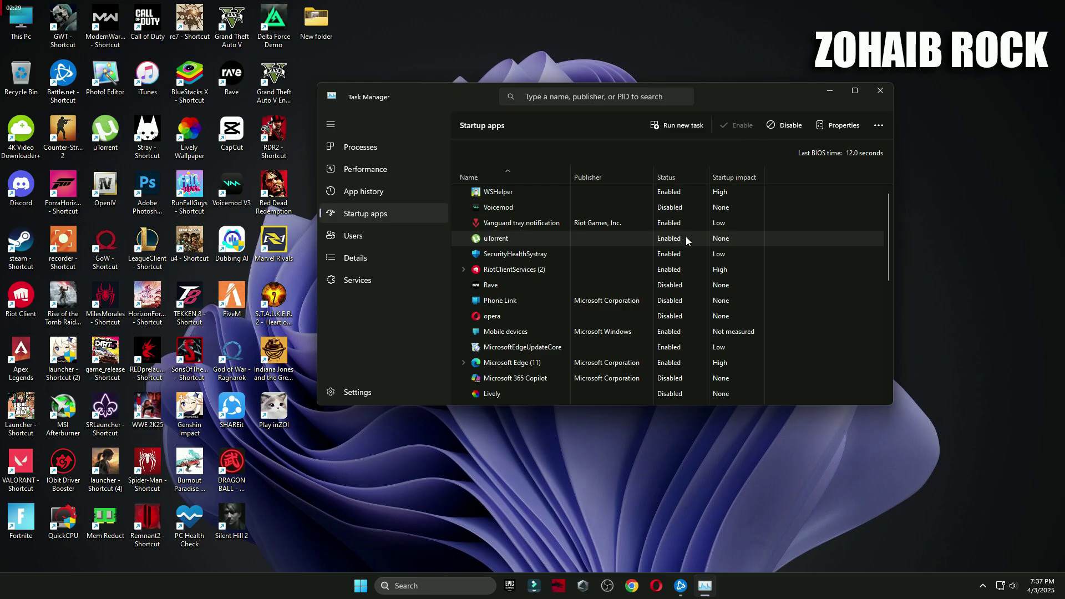
pyautogui.click(769, 132)
pyautogui.click(554, 288)
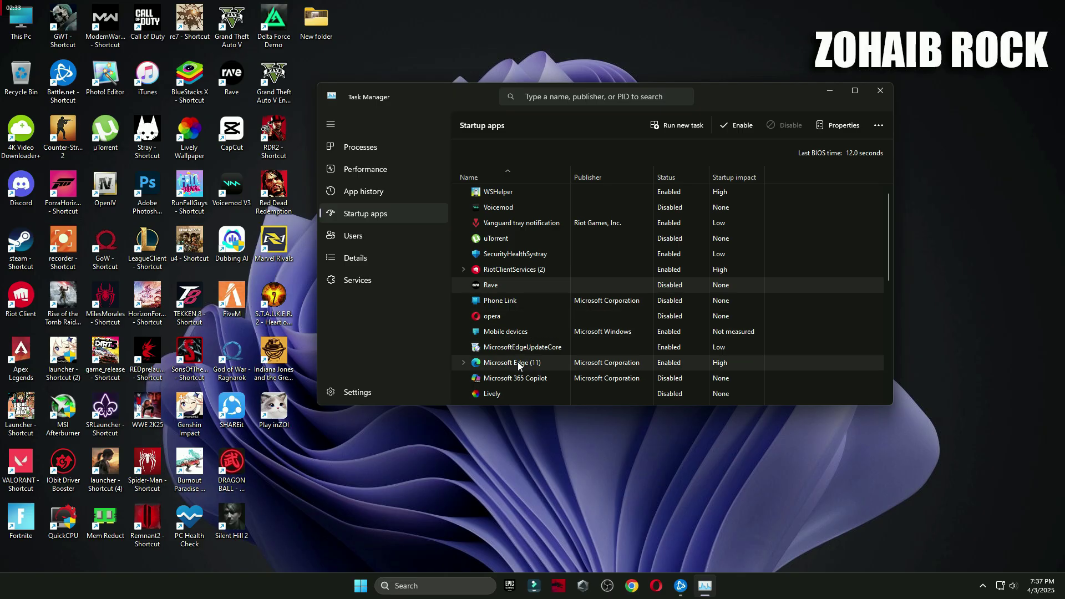
pyautogui.click(648, 393)
pyautogui.scroll(-4, 671, 388)
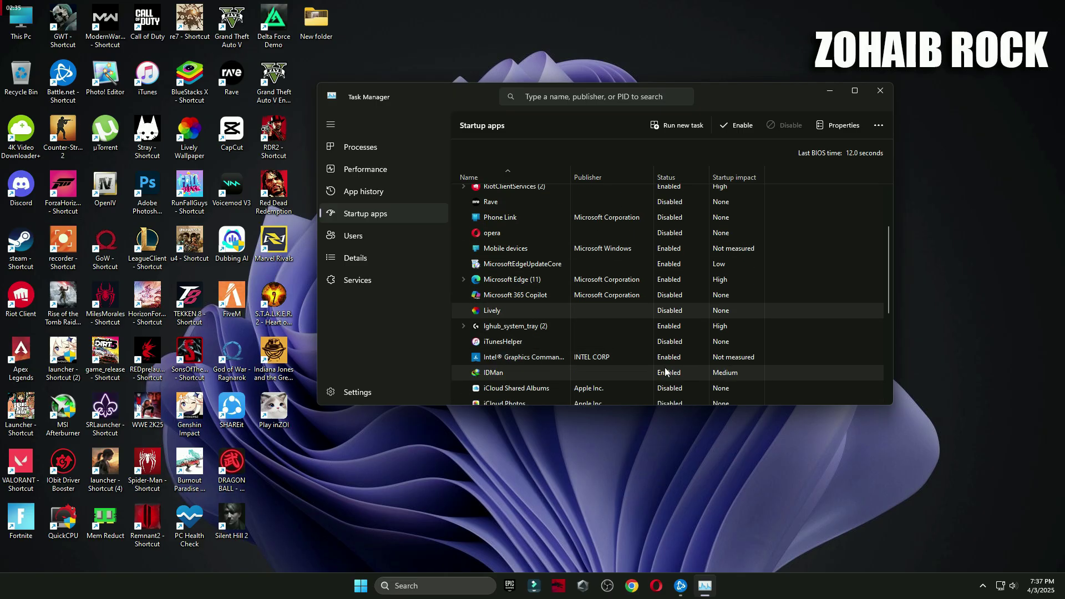
pyautogui.click(494, 307)
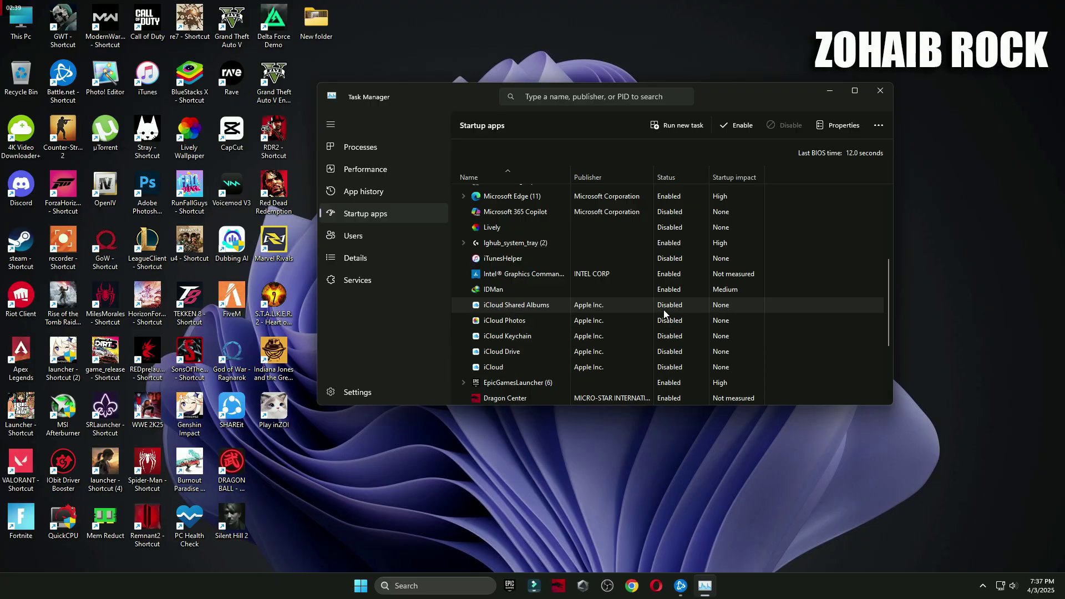
pyautogui.click(885, 92)
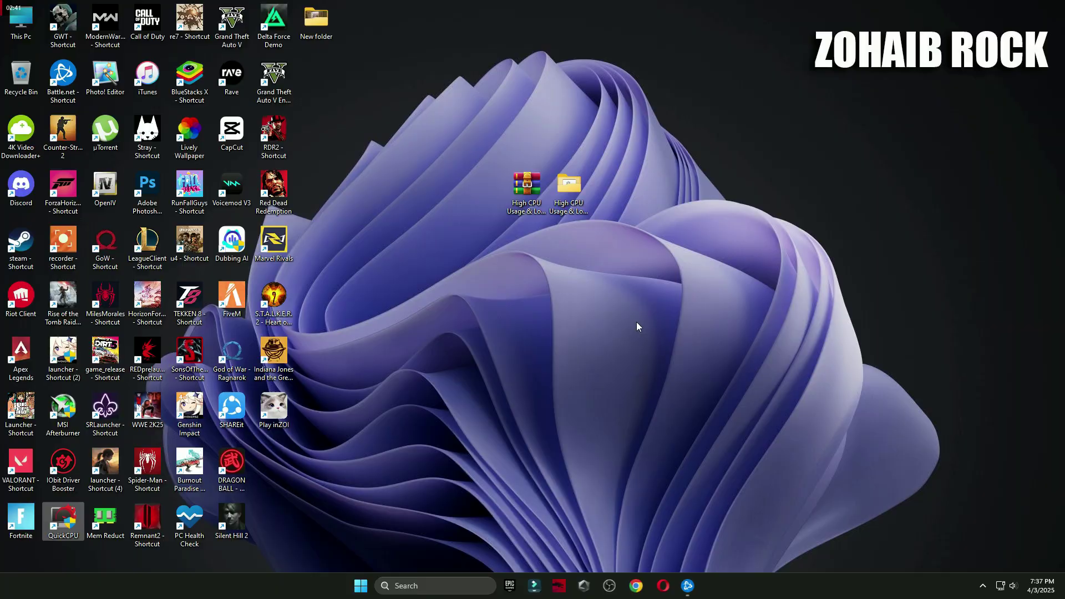
# - Open AMD Software: Adrenalin Edition and enable AMD Fluid Motion Frames 2.1 in the Call of Duty: Black Ops 6 | Warzone 2.0 profile
pyautogui.rightClick(456, 106)
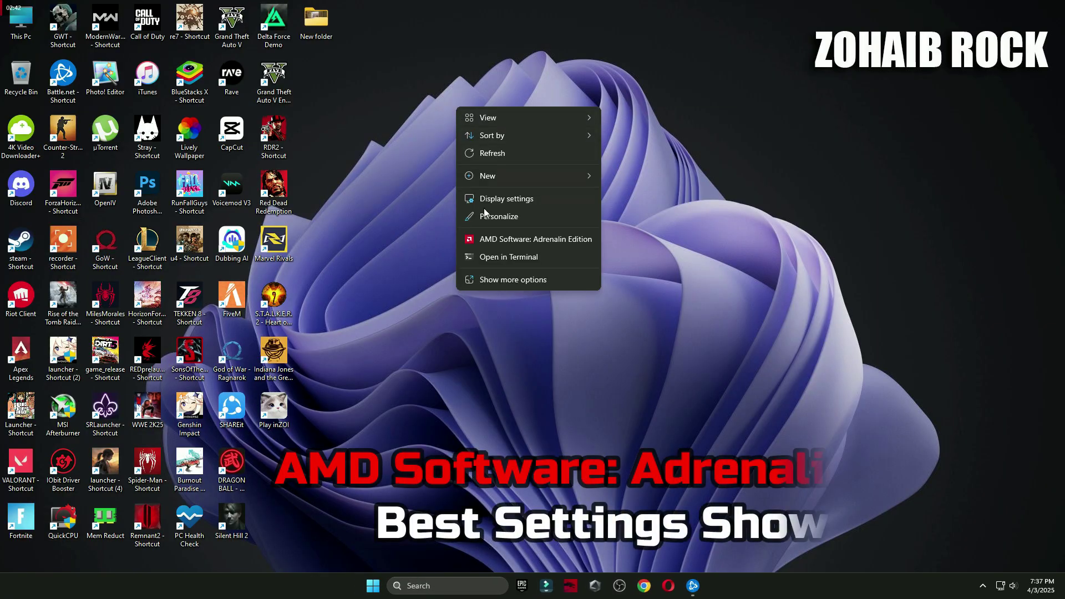
pyautogui.click(527, 239)
pyautogui.moveTo(645, 53); pyautogui.dragTo(747, 88)
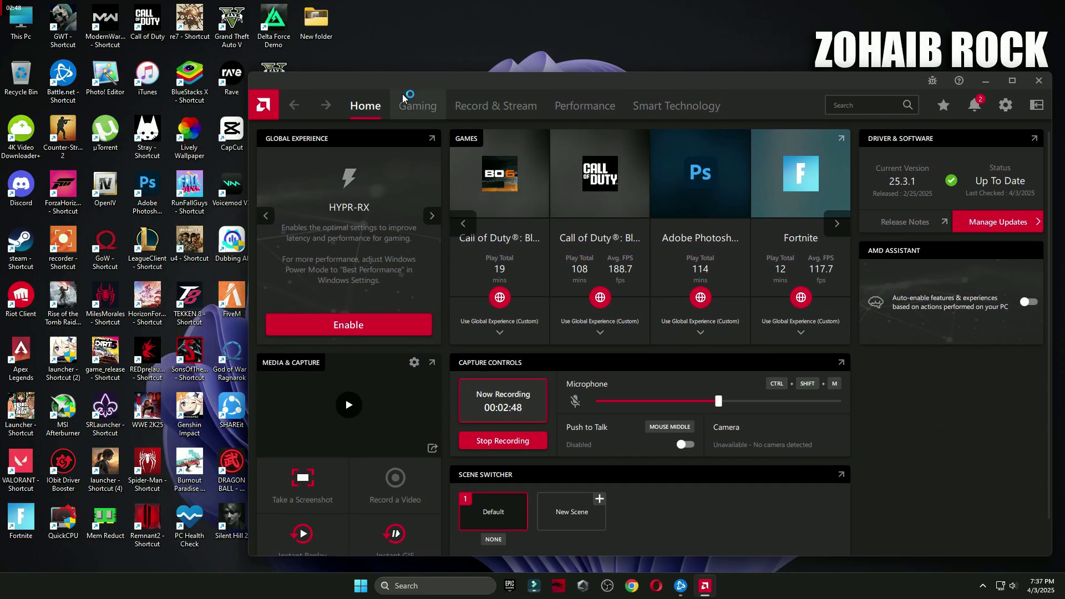
pyautogui.click(588, 224)
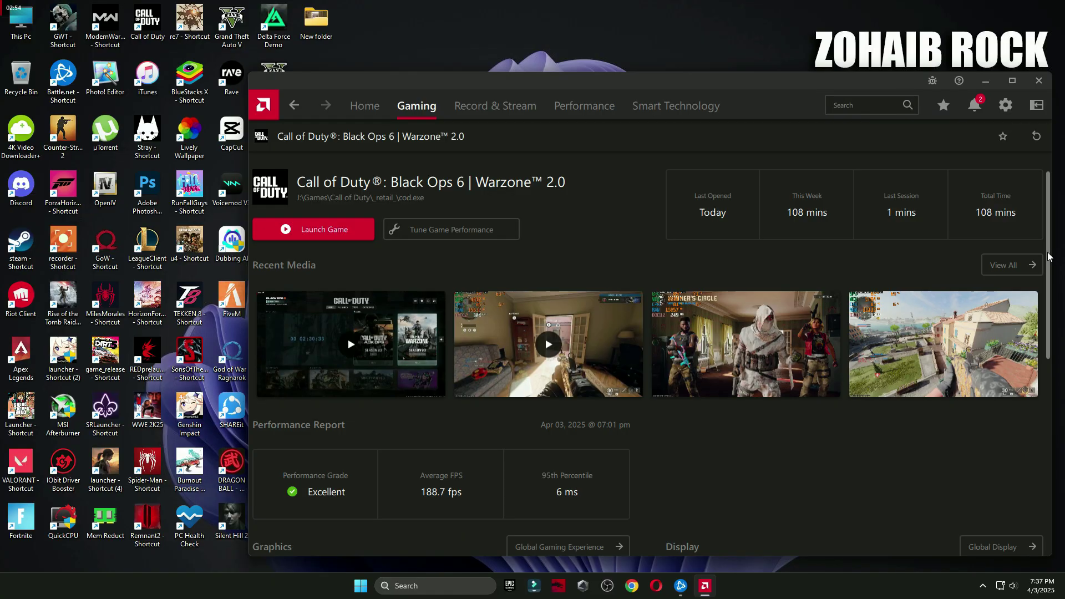
pyautogui.moveTo(1050, 254); pyautogui.dragTo(1055, 418)
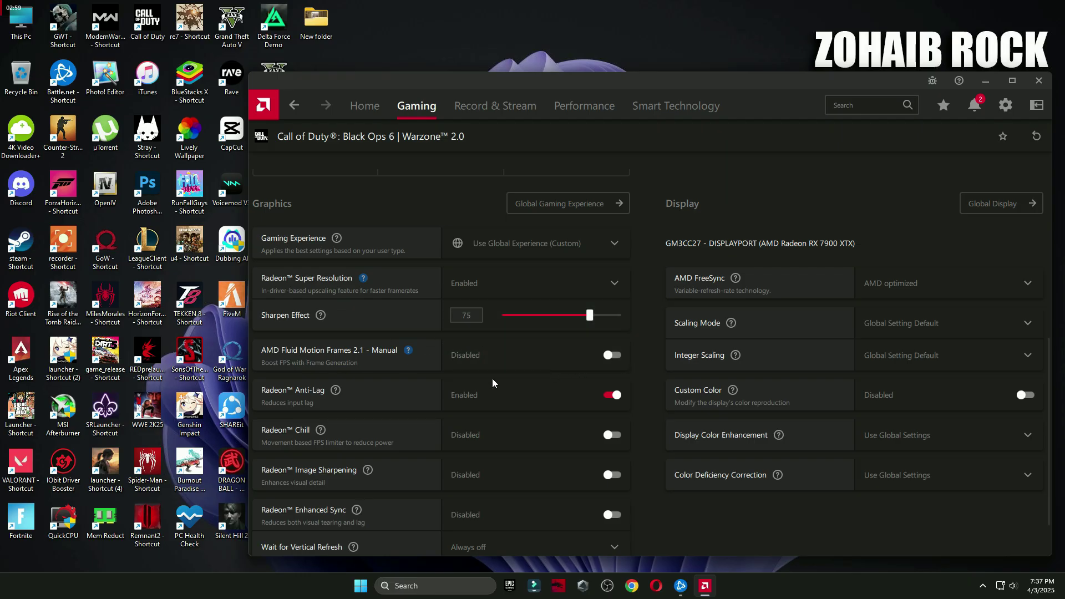
pyautogui.click(613, 364)
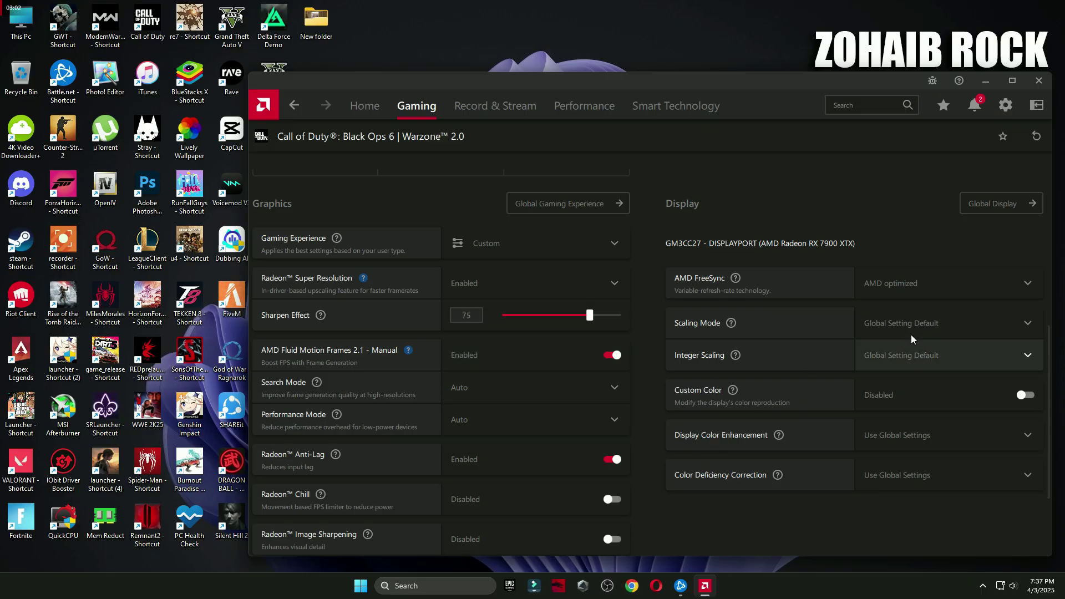
# - Review the game profile's remaining graphics options, including the Advanced anti-aliasing, texture filtering and tessellation settings, and close AMD Software
pyautogui.moveTo(1049, 356); pyautogui.dragTo(1060, 420)
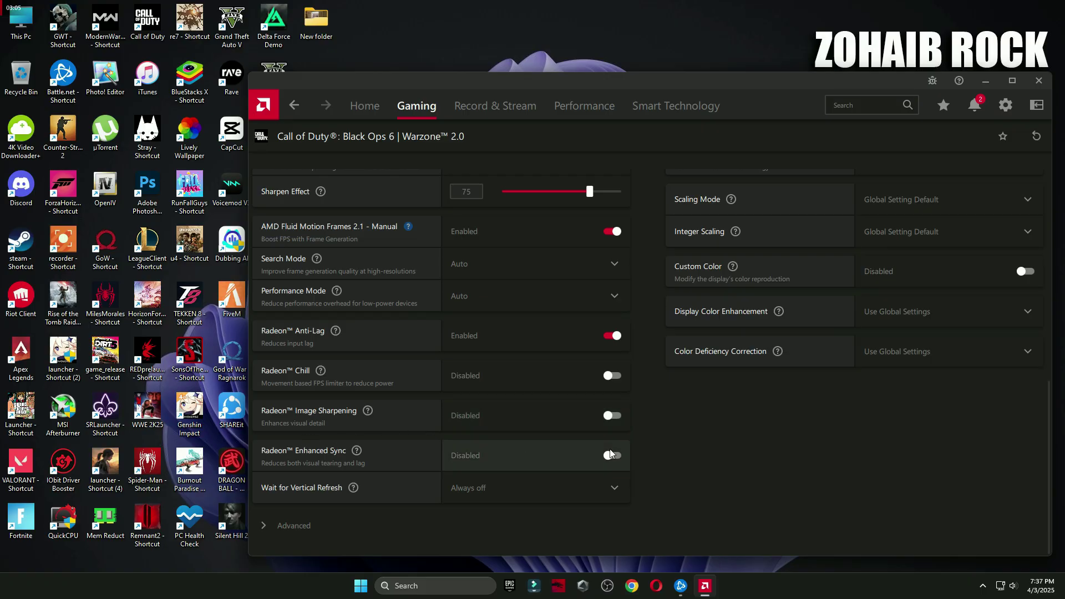
pyautogui.click(286, 525)
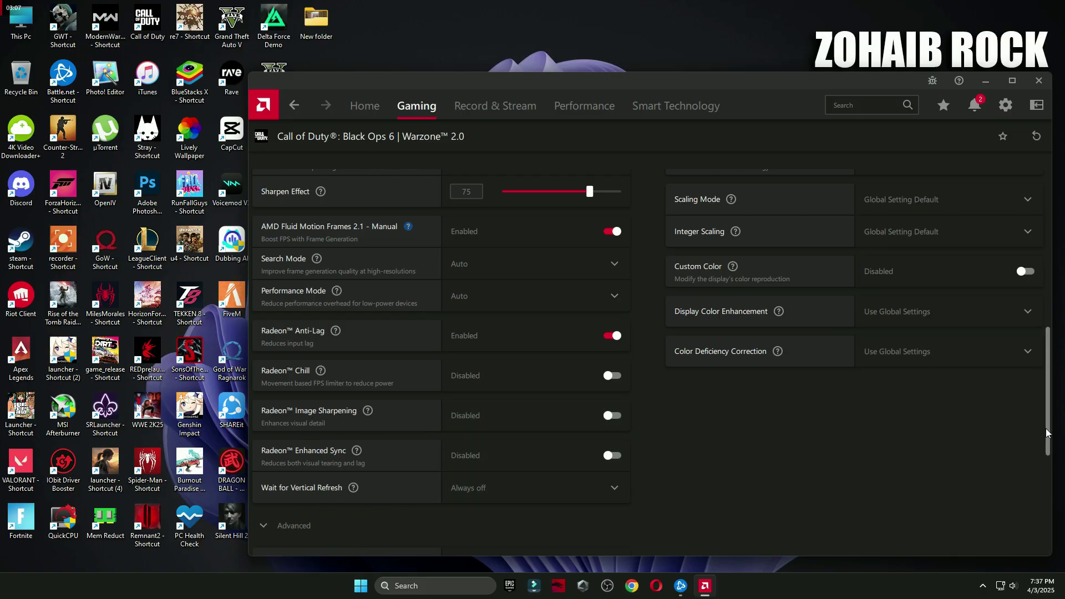
pyautogui.moveTo(1046, 432); pyautogui.dragTo(1045, 493)
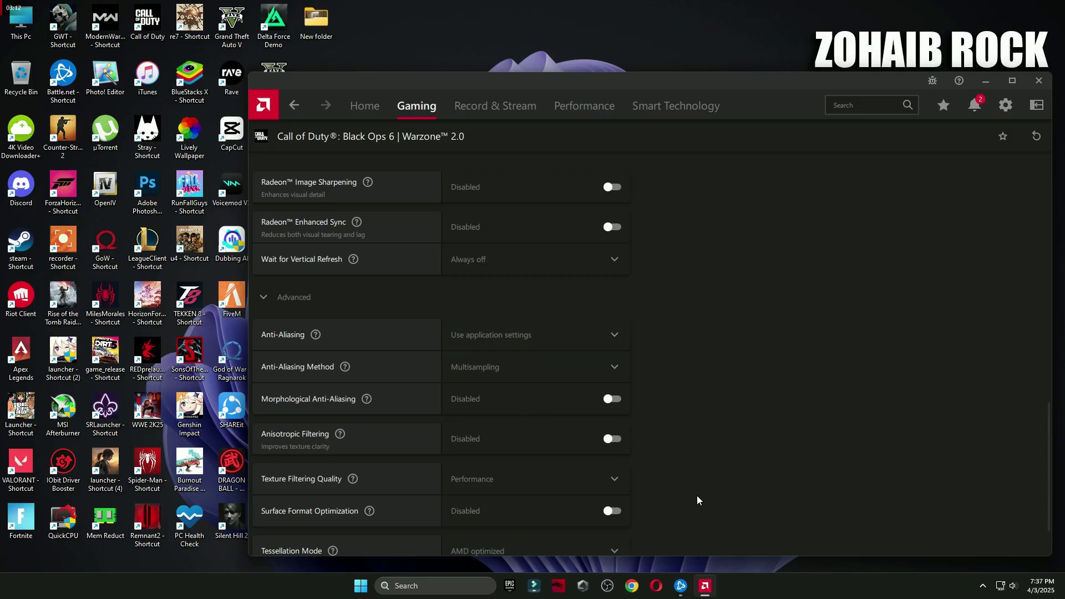
pyautogui.scroll(-2, 1049, 482)
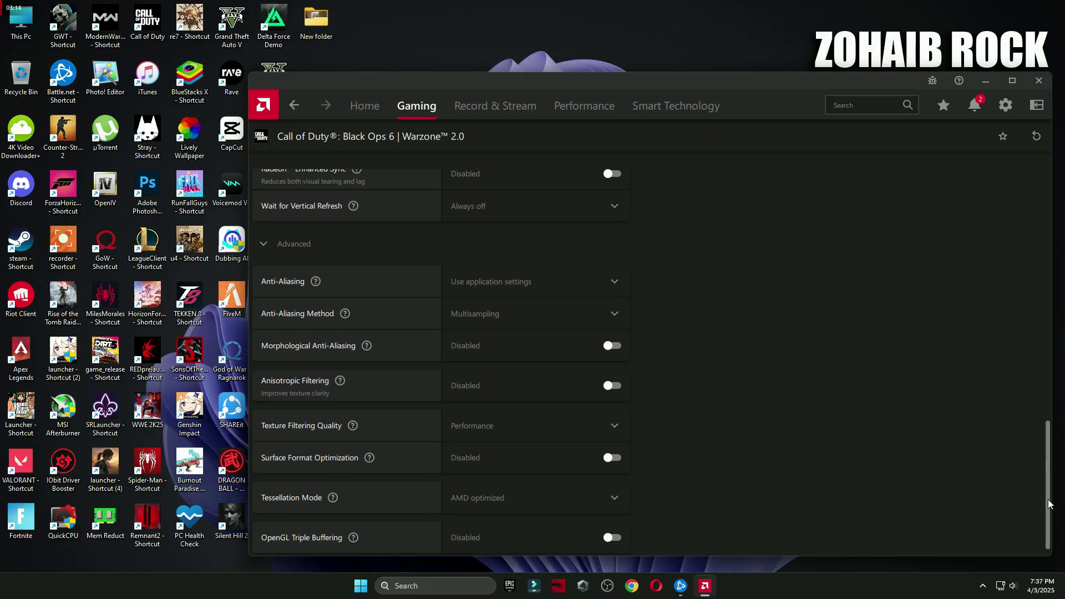
pyautogui.moveTo(1048, 511); pyautogui.dragTo(1059, 256)
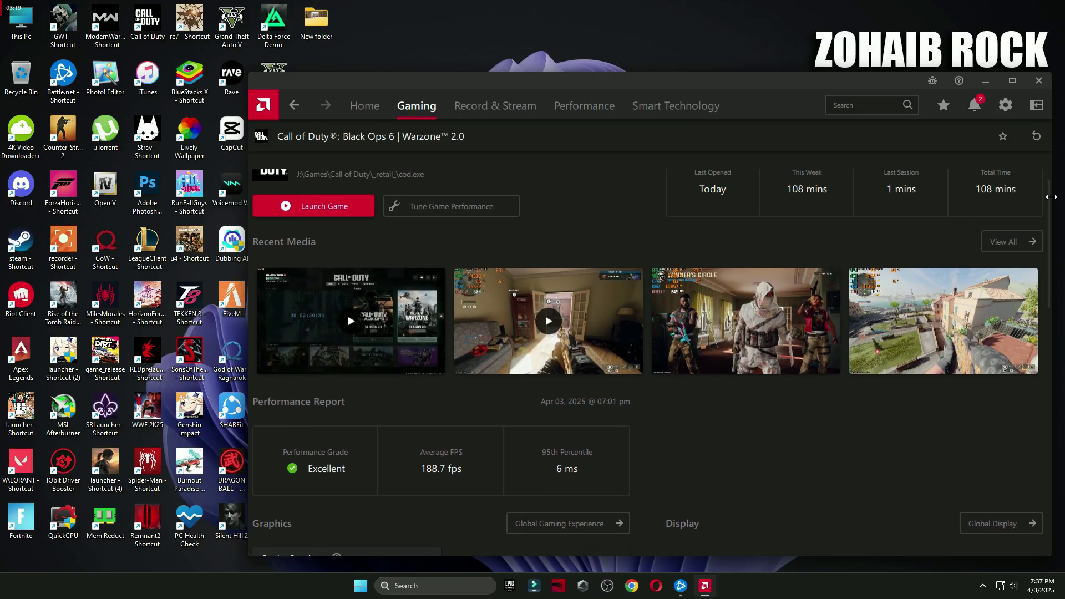
pyautogui.moveTo(1048, 197); pyautogui.dragTo(1046, 172)
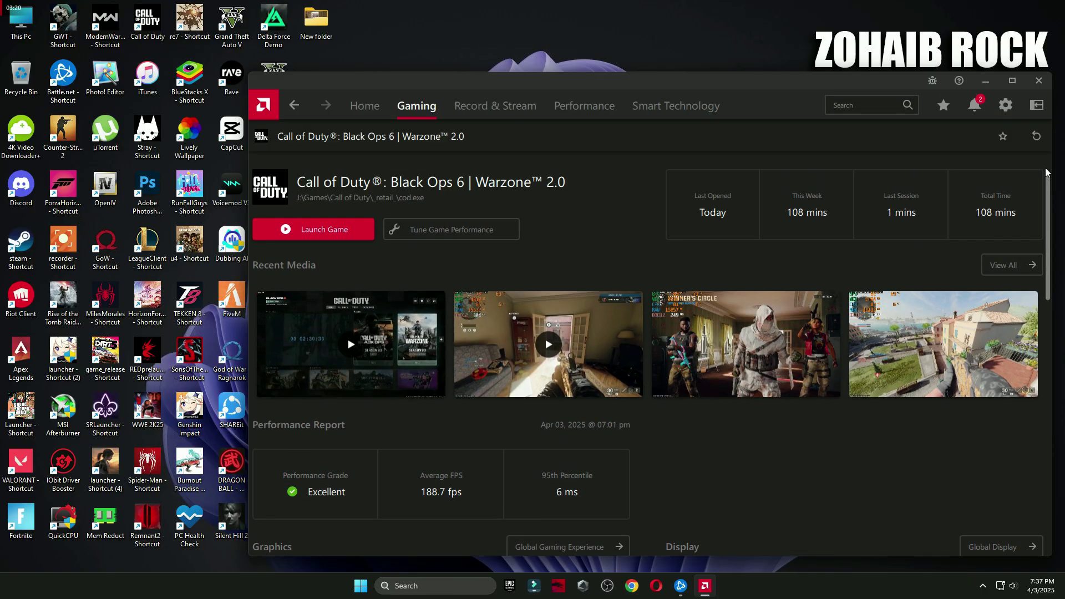
pyautogui.click(1038, 81)
# - Restart the PC to apply the changes
pyautogui.press('super')
pyautogui.click(669, 548)
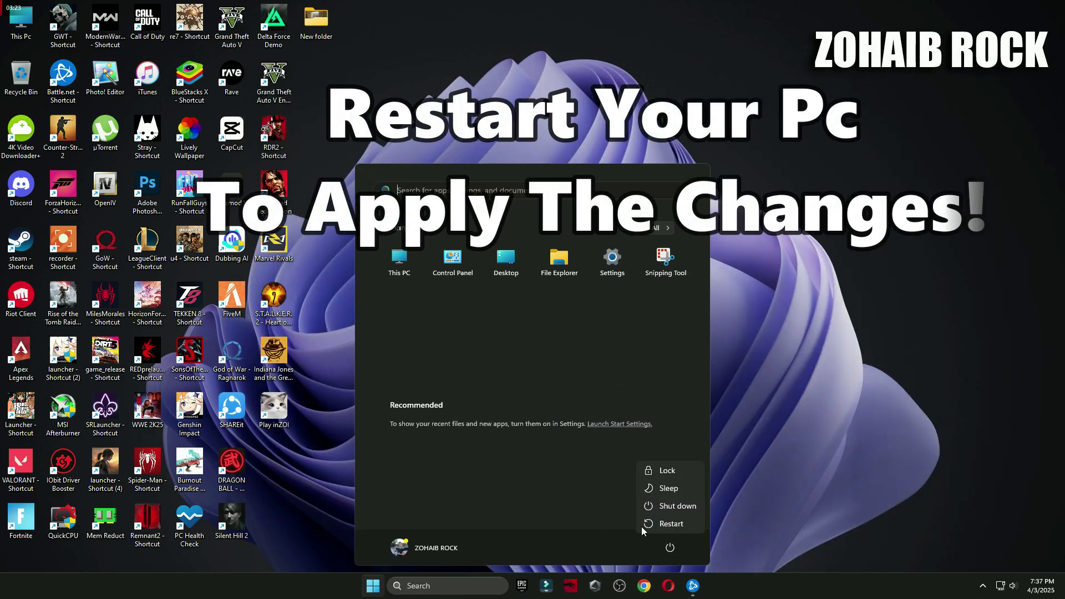